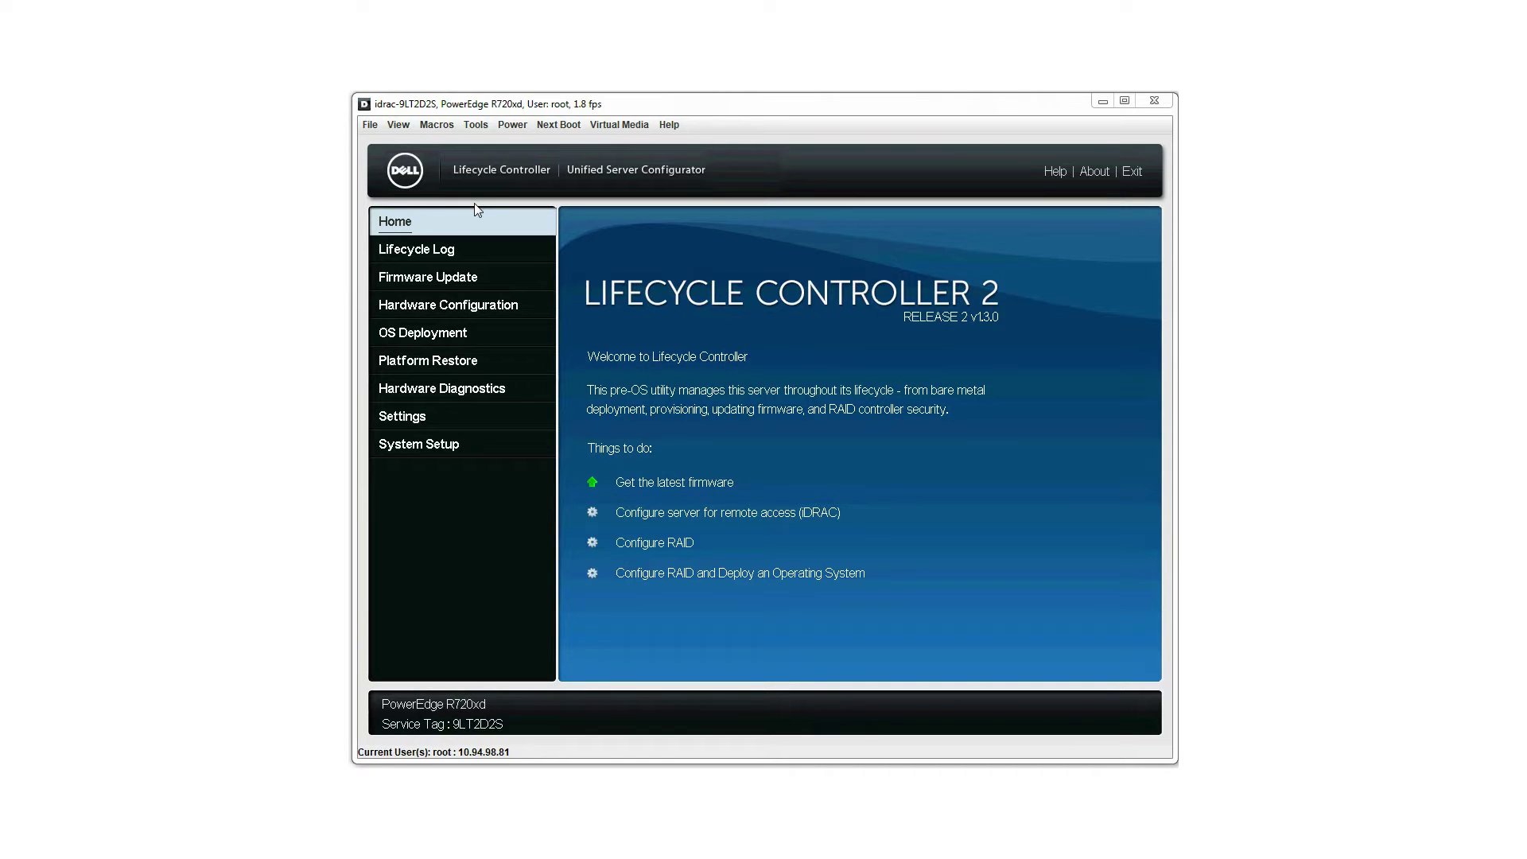
- Connect virtual media, then bring up the Map CD/DVD dialog with drive D: listed
left_click(613, 126)
left_click(612, 165)
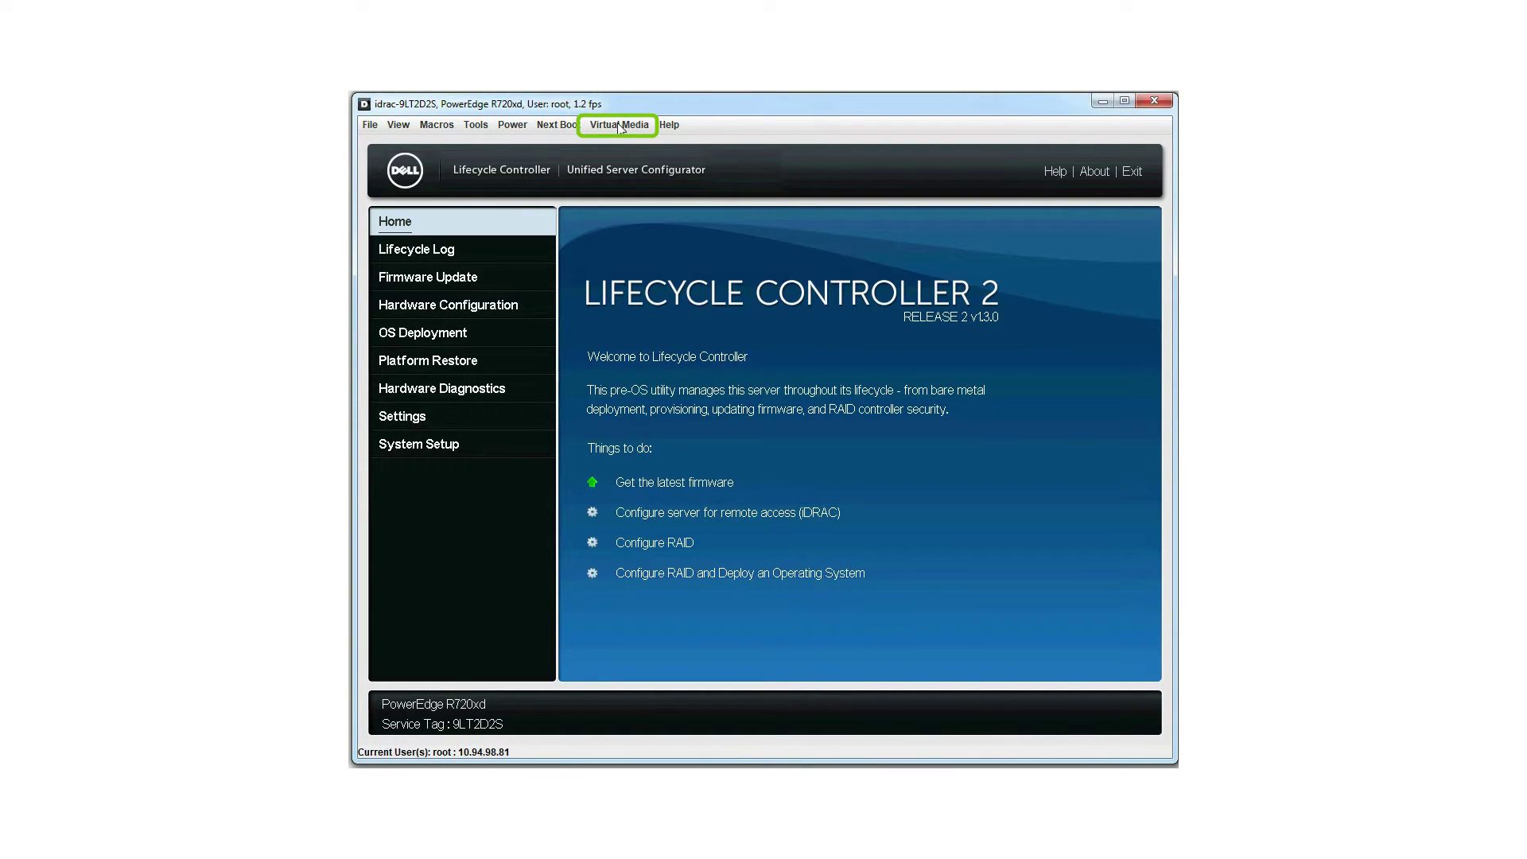
left_click(619, 125)
left_click(622, 183)
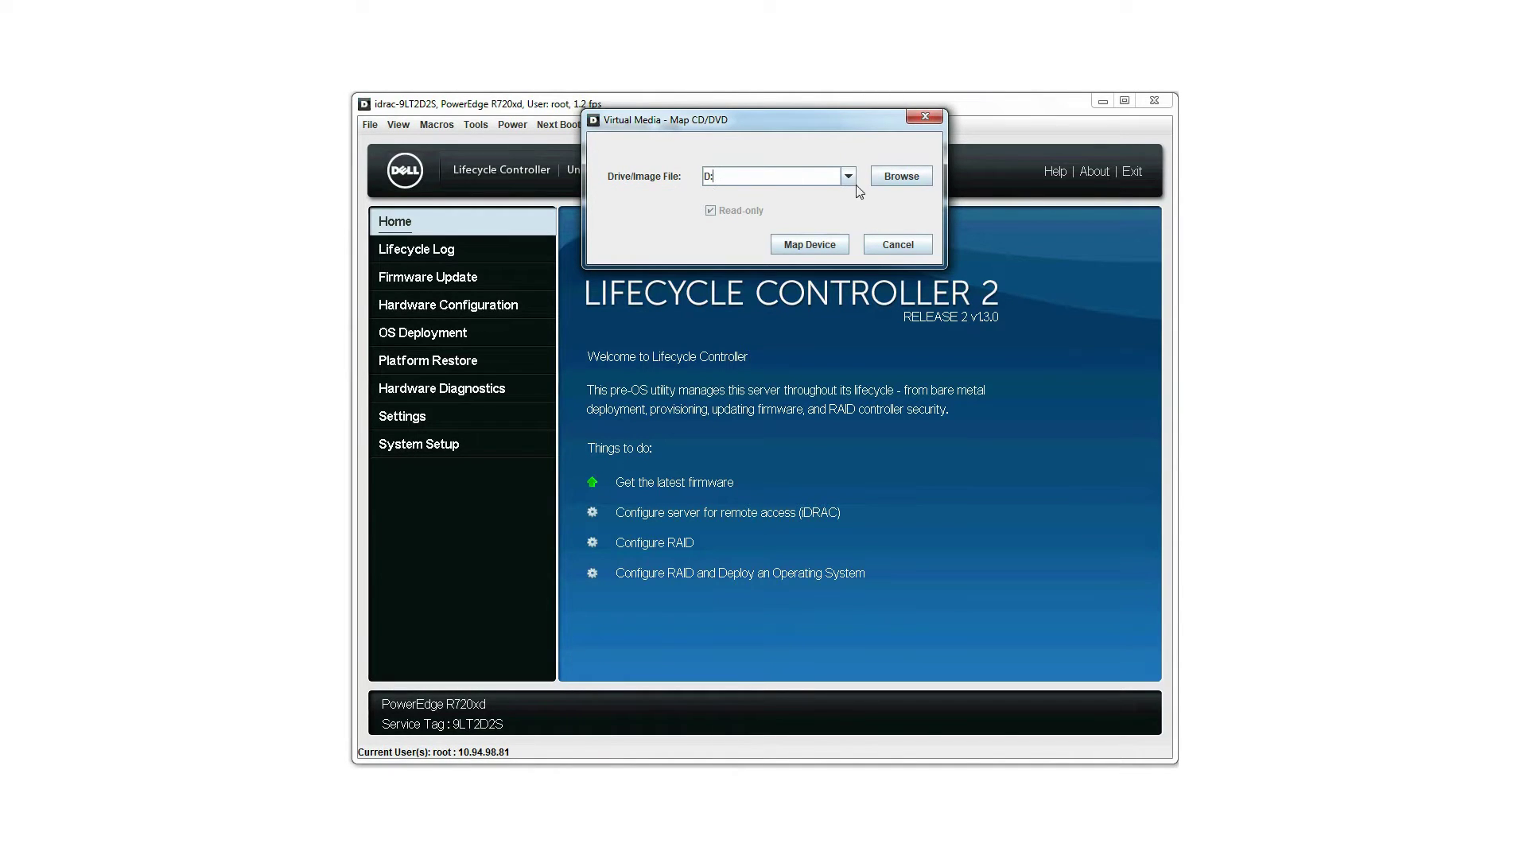
- Map K8GM7A01_7C7DFA31_WS12_MUL_DC.iso from the Desktop as the virtual CD/DVD
left_click(901, 177)
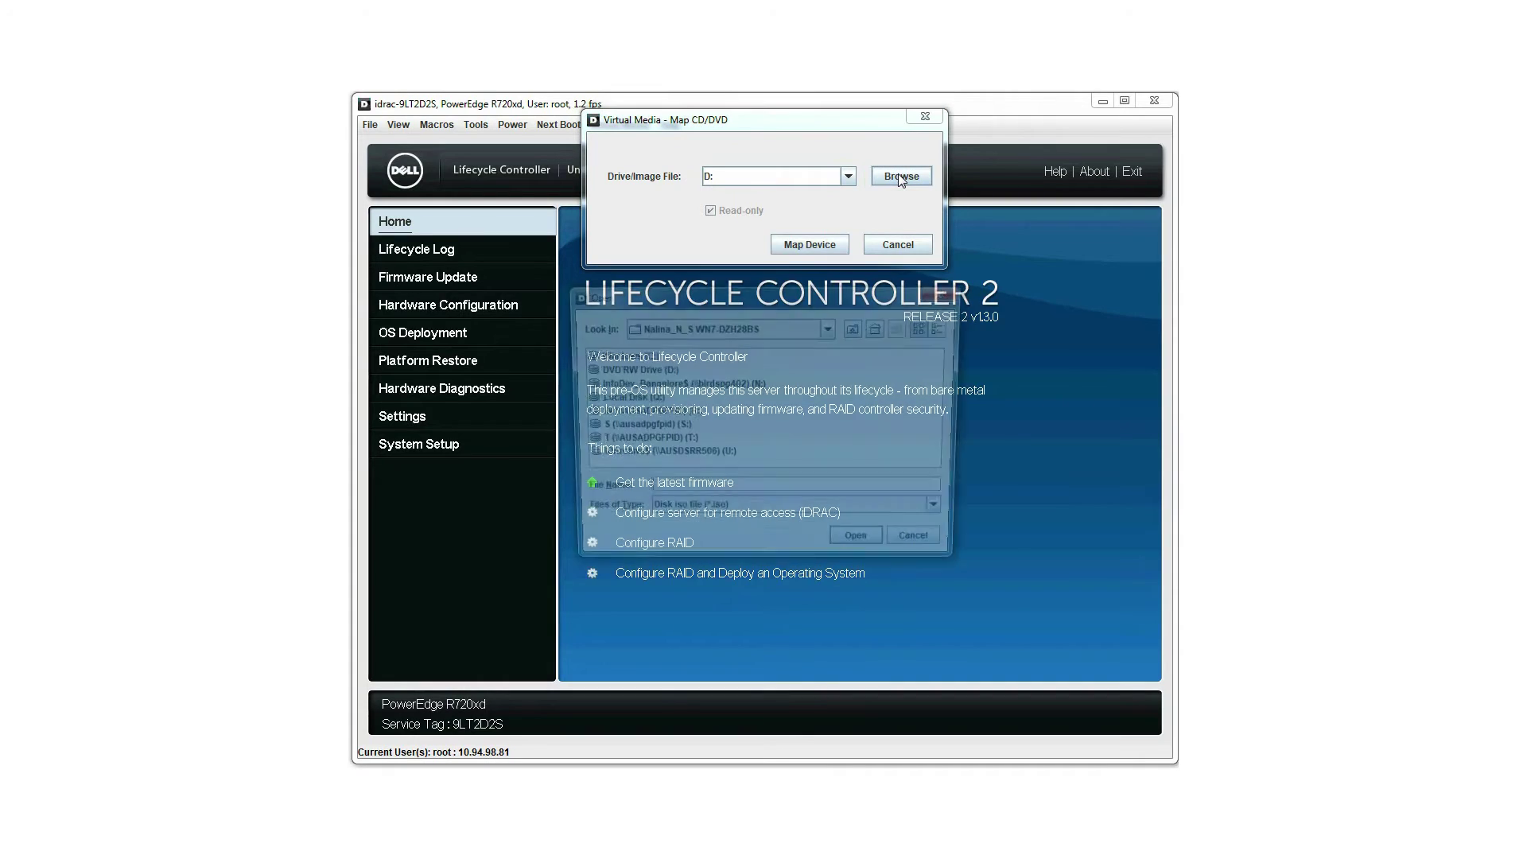
left_click(831, 326)
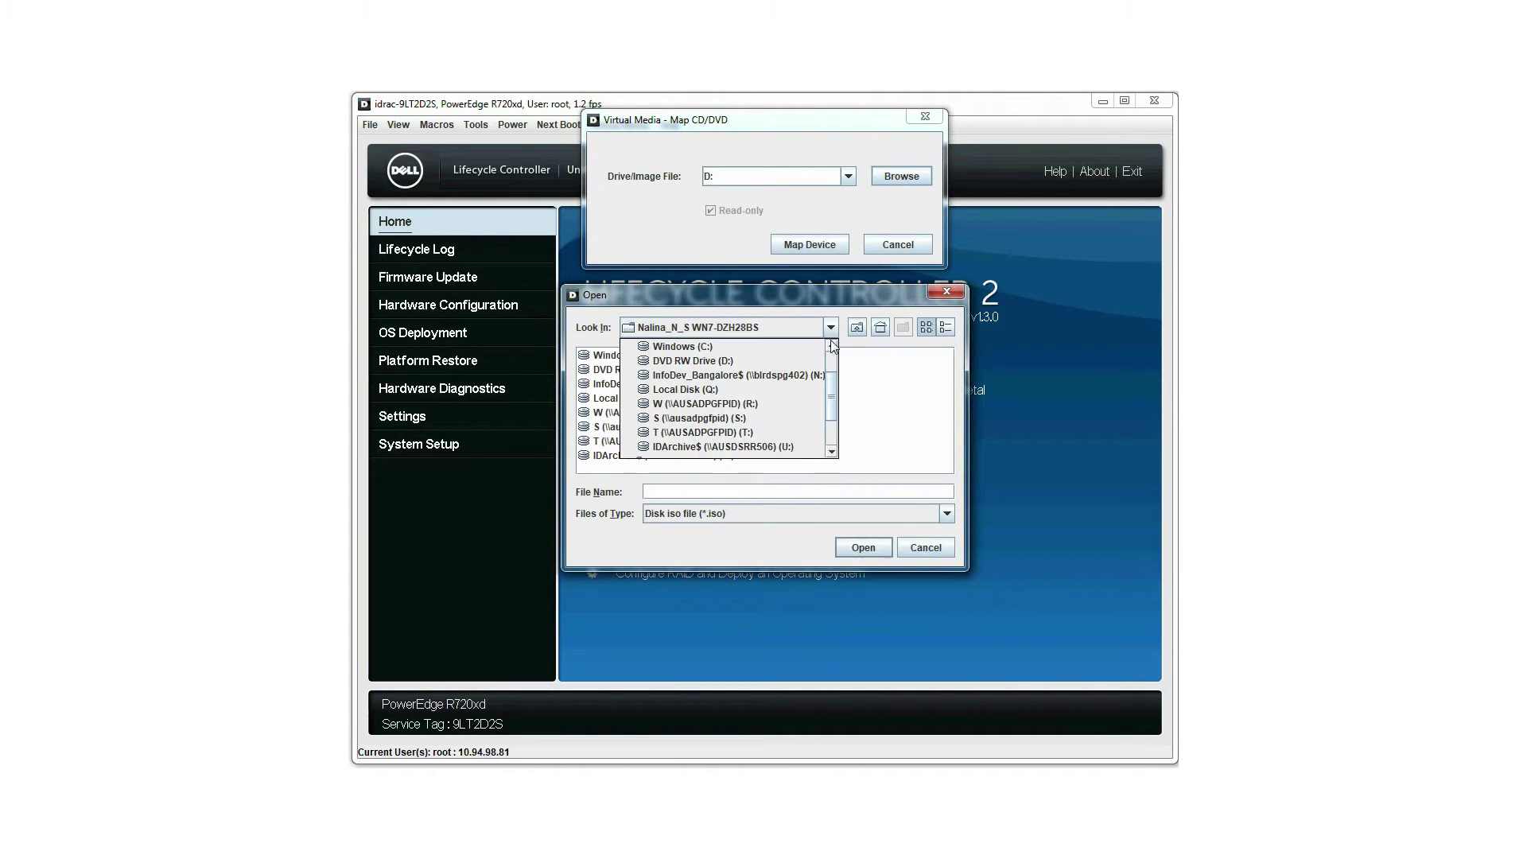
scroll(814, 363, "up", 1)
left_click(813, 363)
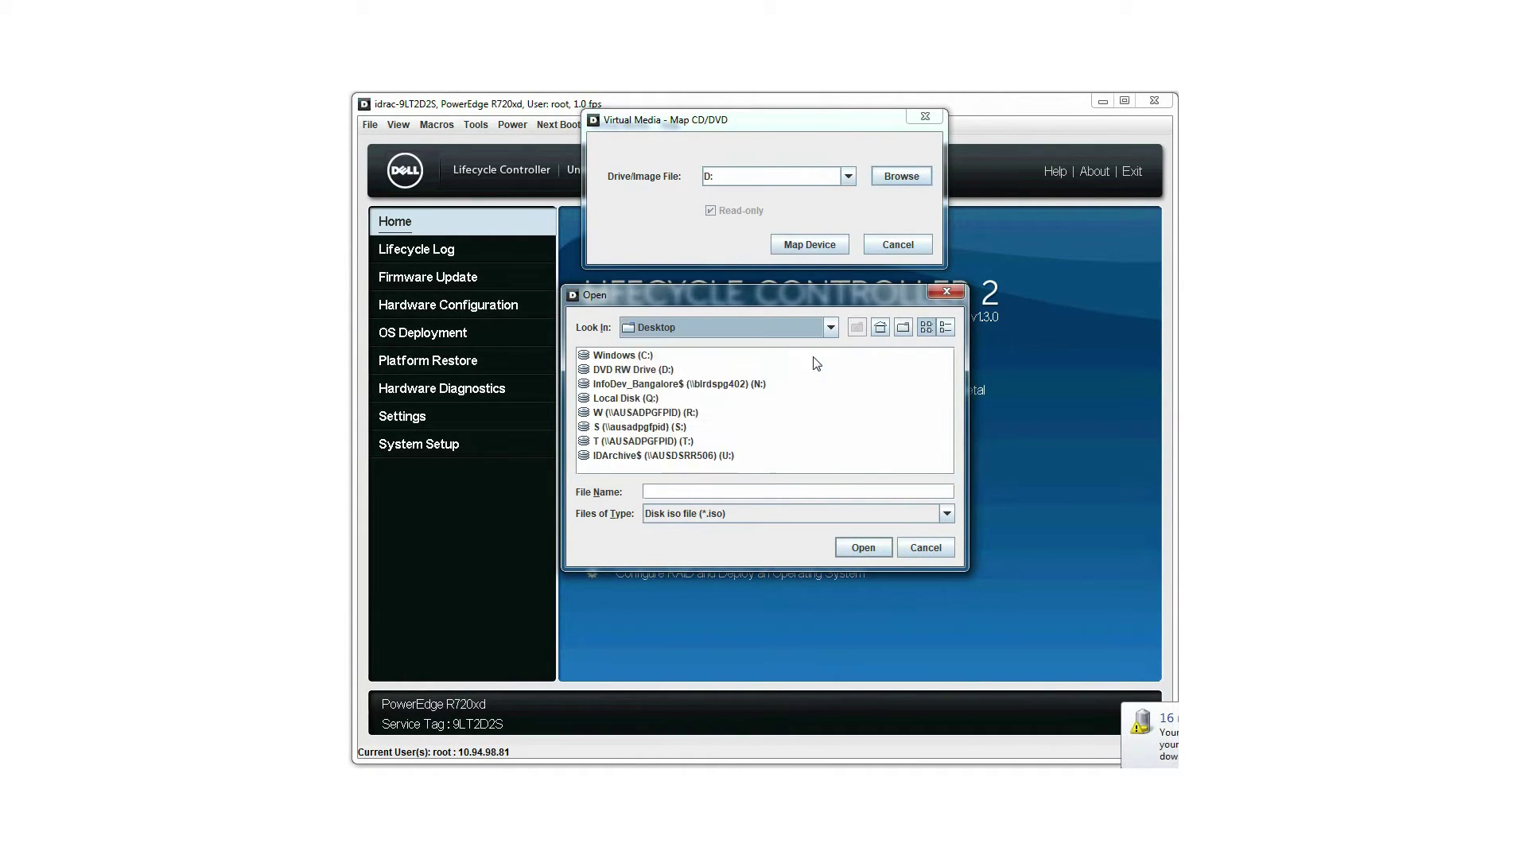
left_click(759, 446)
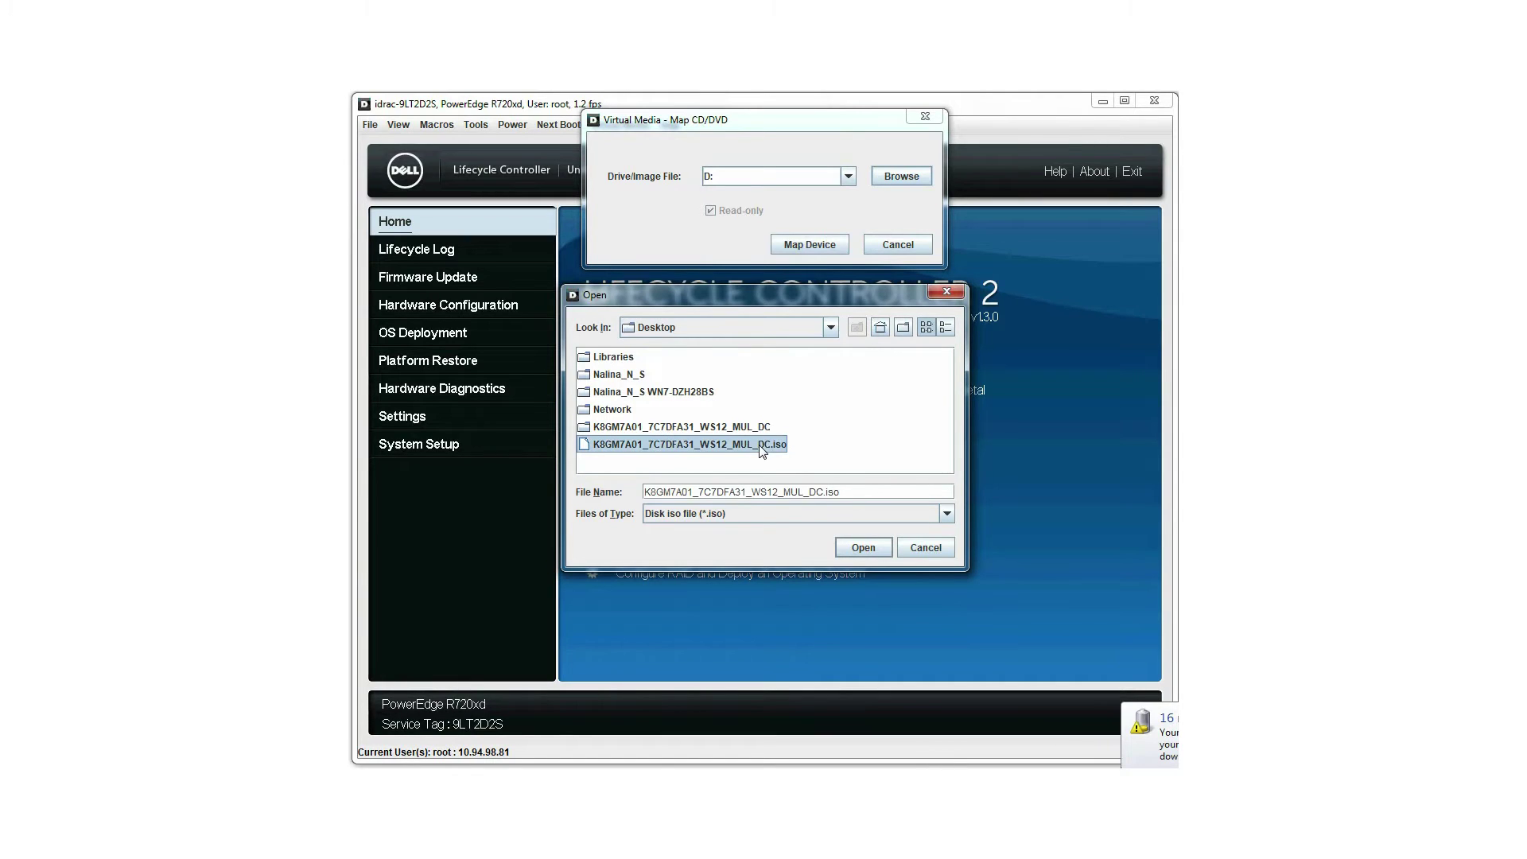
left_click(850, 546)
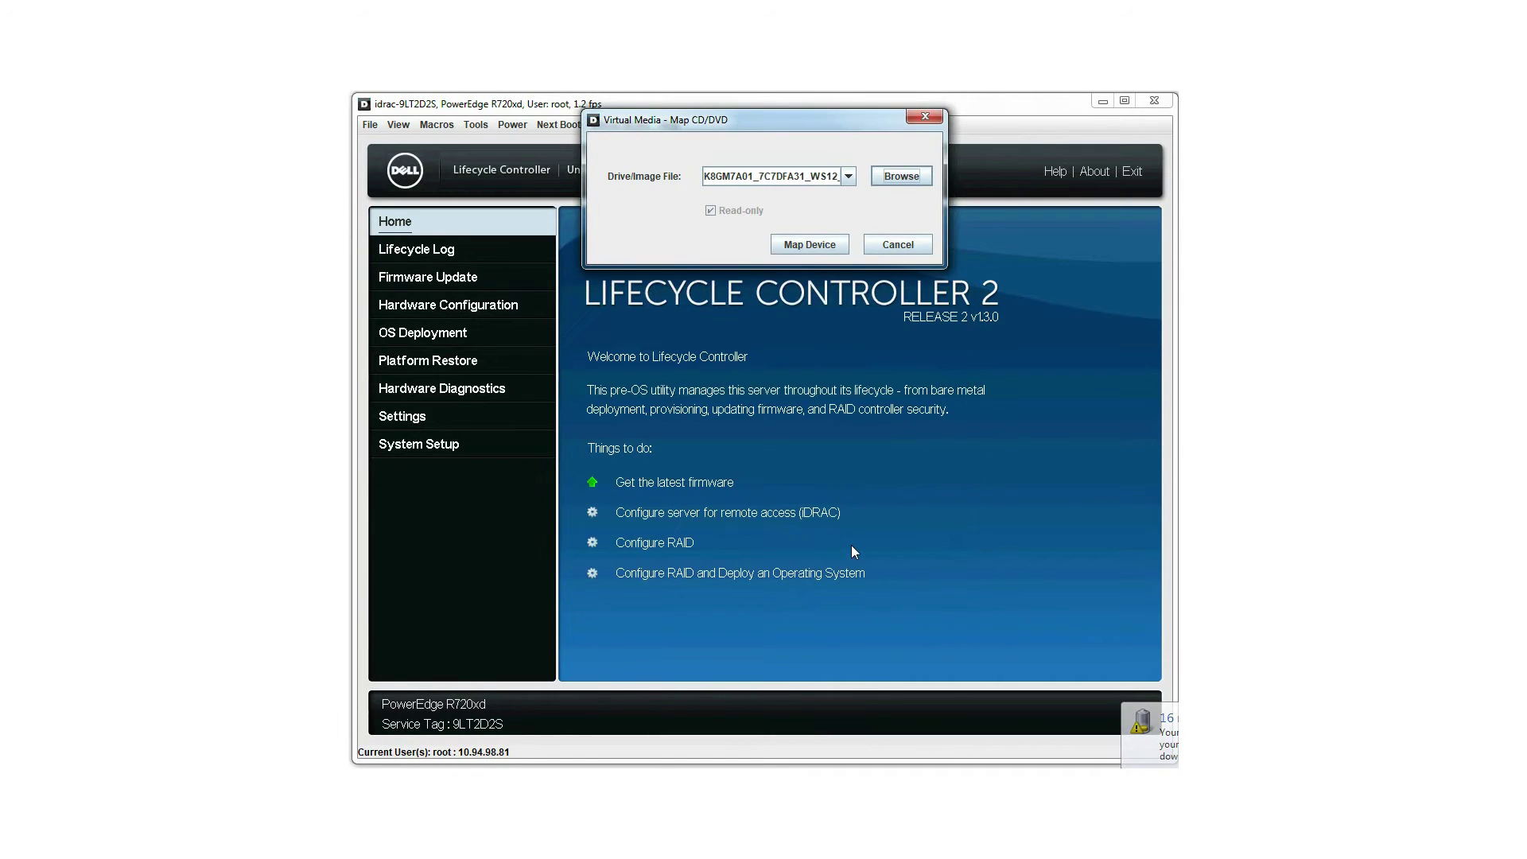
left_click(813, 247)
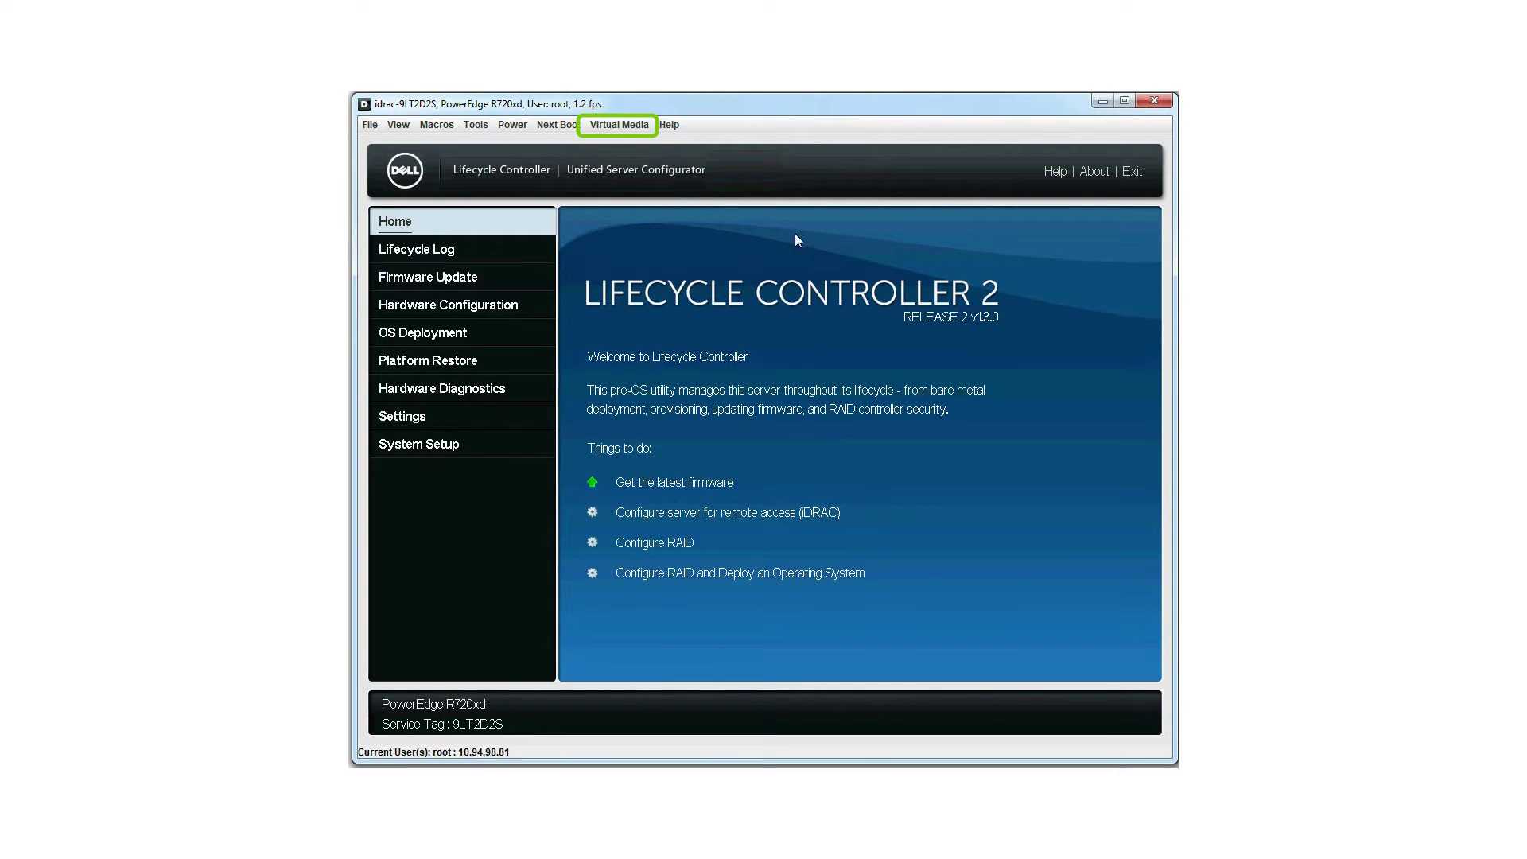
- Confirm the WS12 ISO shows as mapped under Virtual Media, then go to OS Deployment
left_click(627, 124)
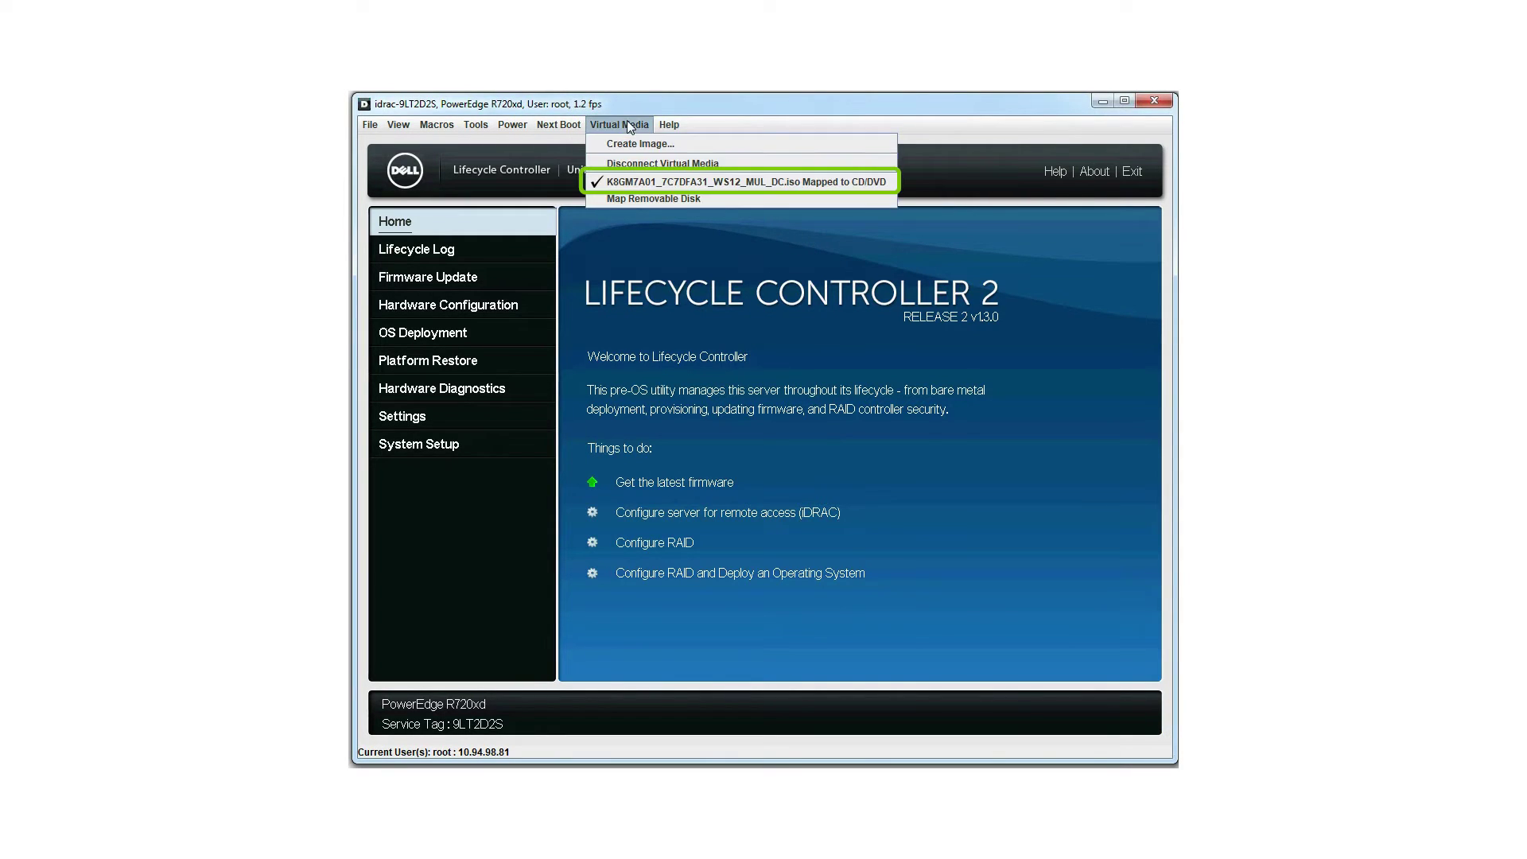
left_click(623, 229)
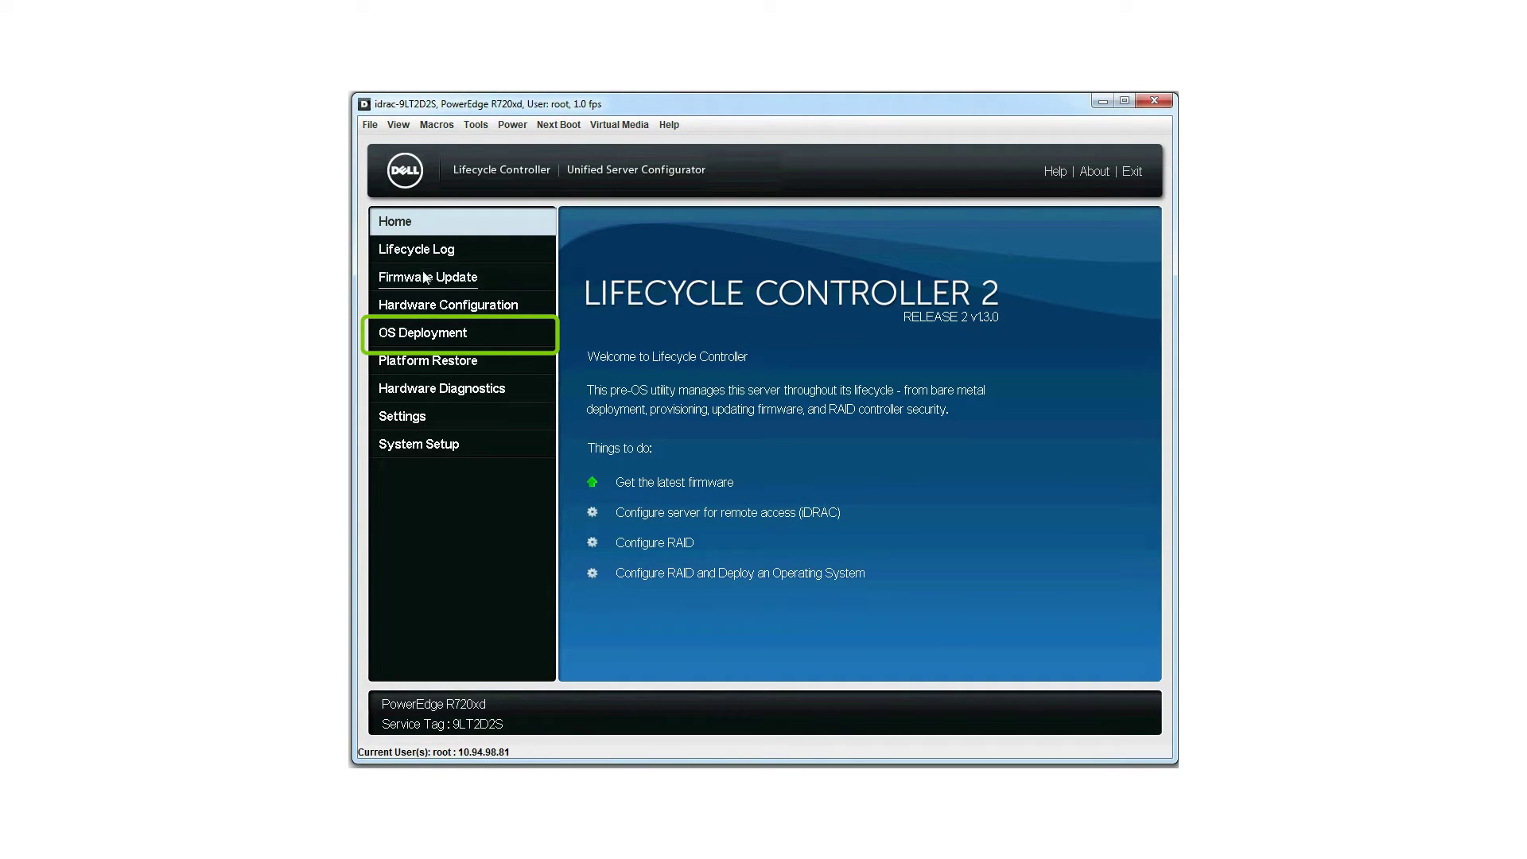
left_click(413, 334)
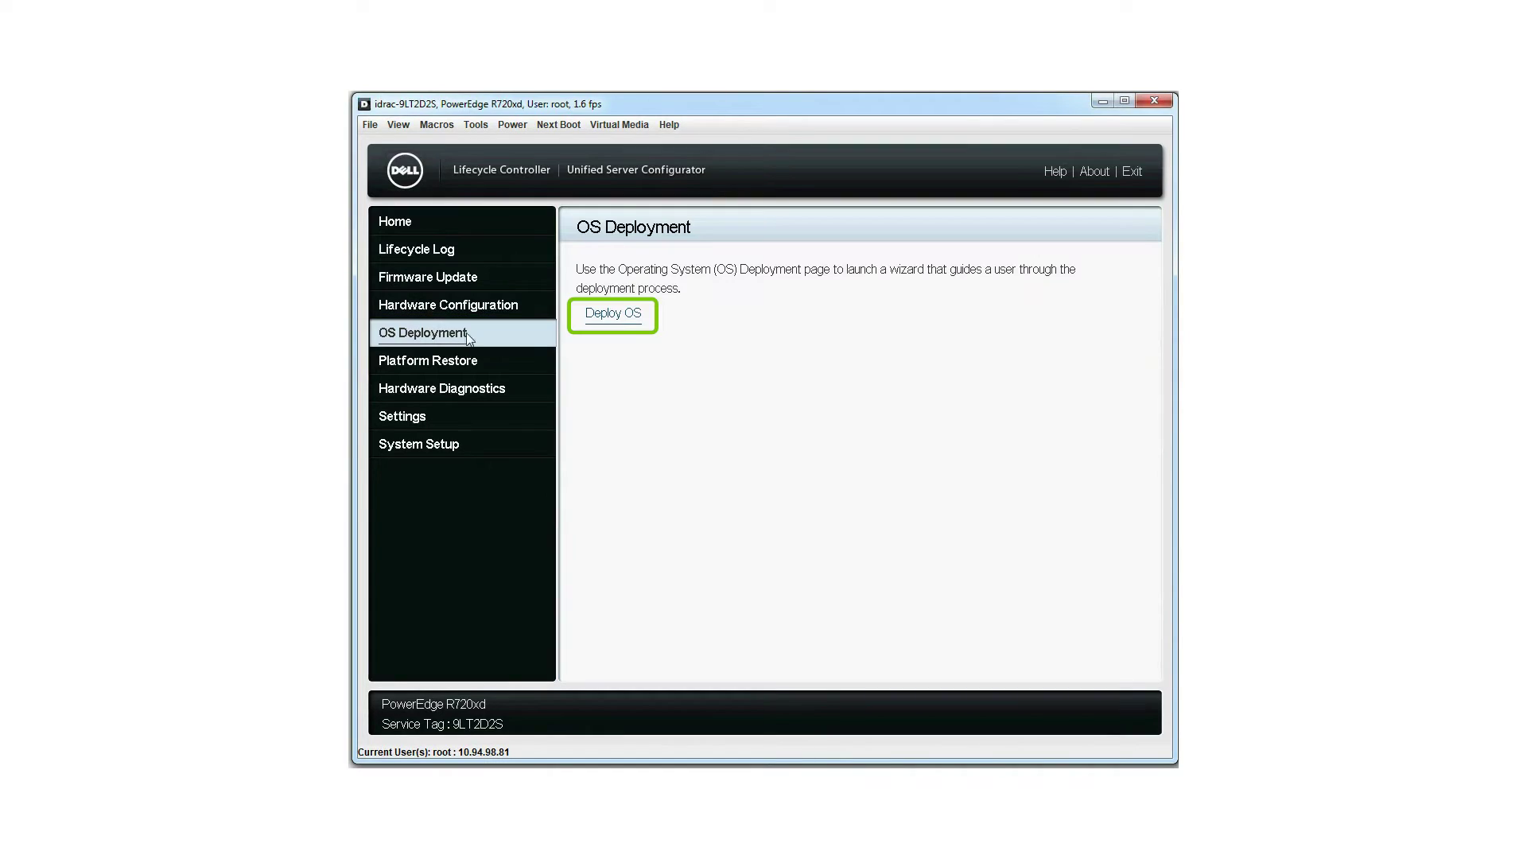
- Launch Deploy OS and pick Go Directly to OS Deployment, skipping RAID configuration
left_click(622, 318)
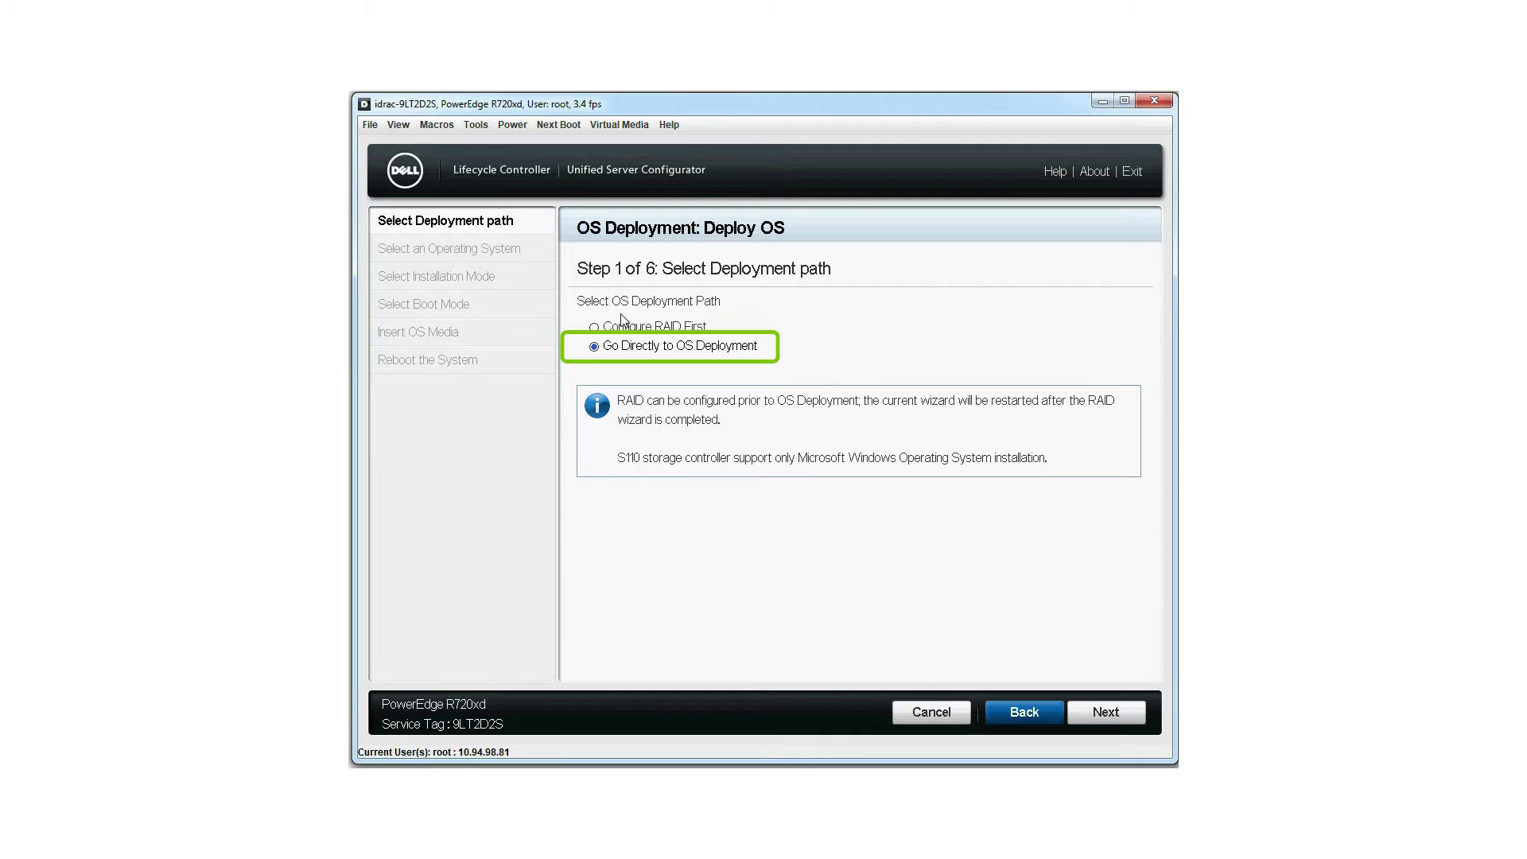
left_click(594, 345)
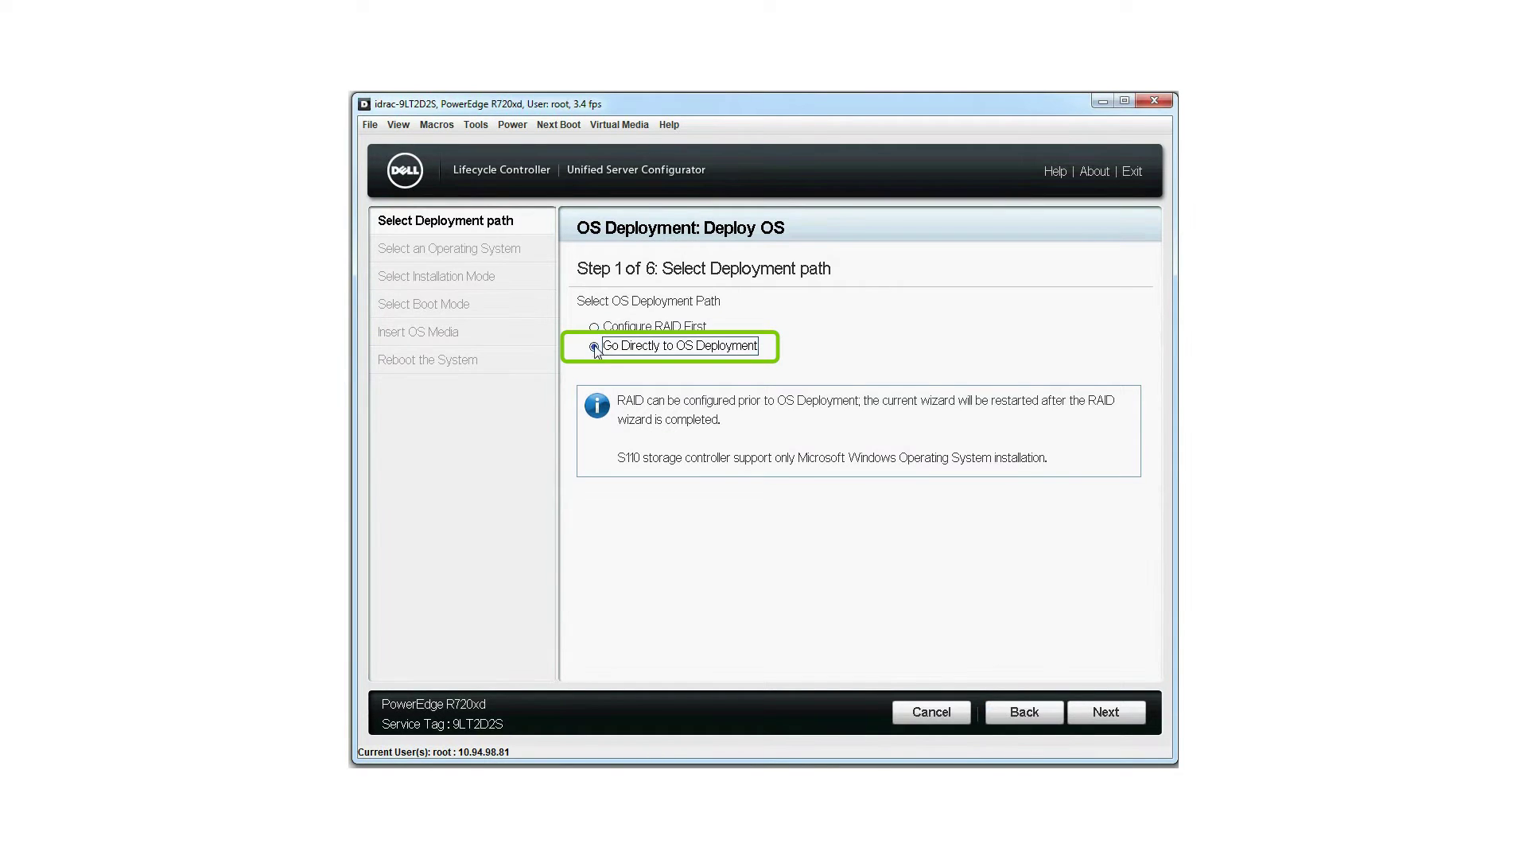
left_click(1103, 709)
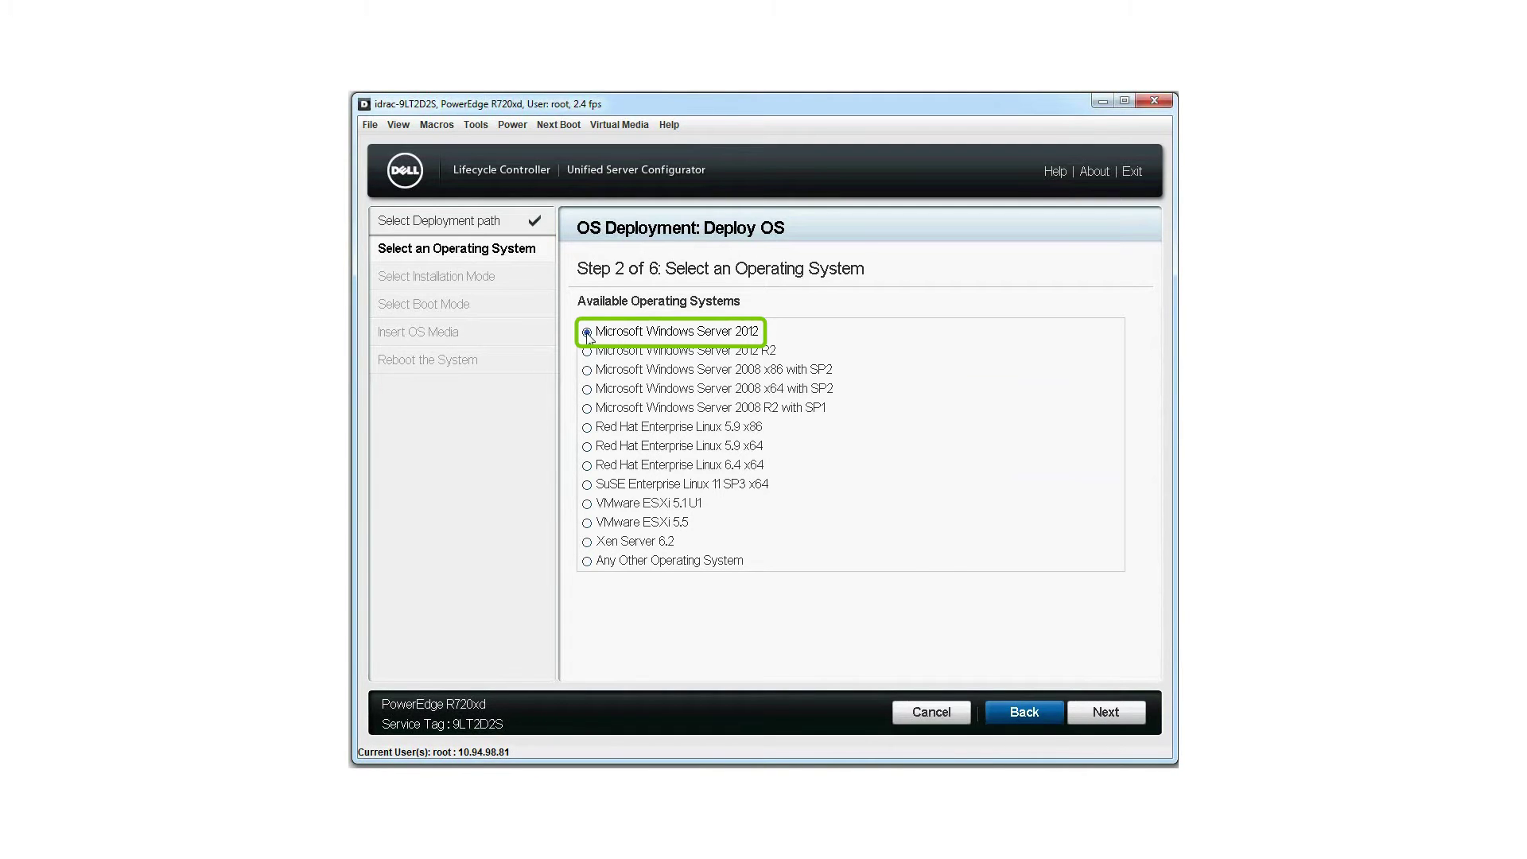
- Select Microsoft Windows Server 2012 and advance to the installation mode step
left_click(587, 333)
left_click(1105, 711)
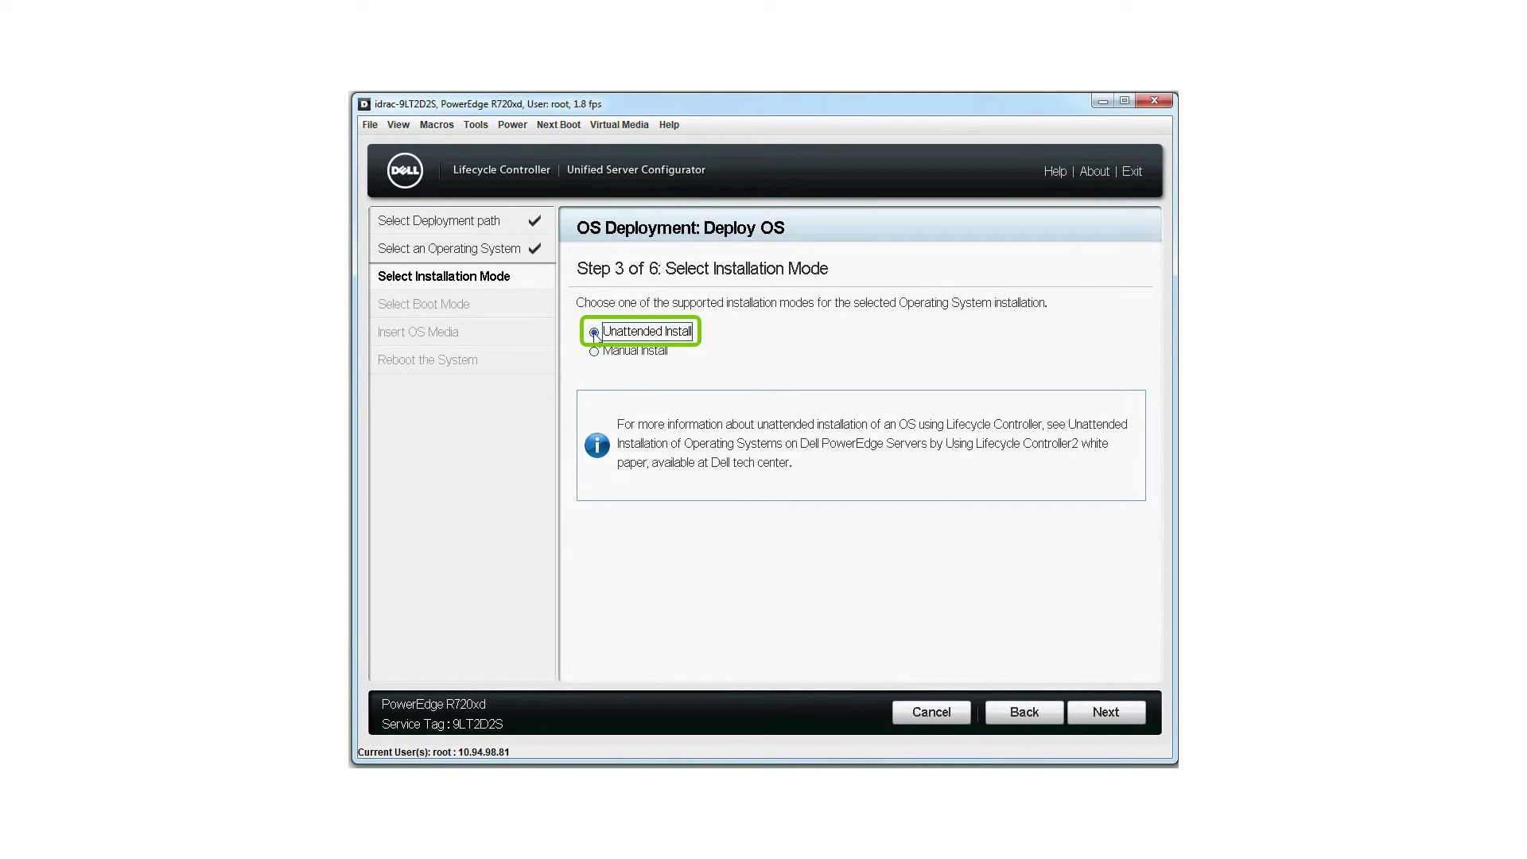
- Keep Unattended Install and source Autounattend_BIOS_W2012.xml from NFS share \\10.94.197.71\uscnfs
left_click(1100, 710)
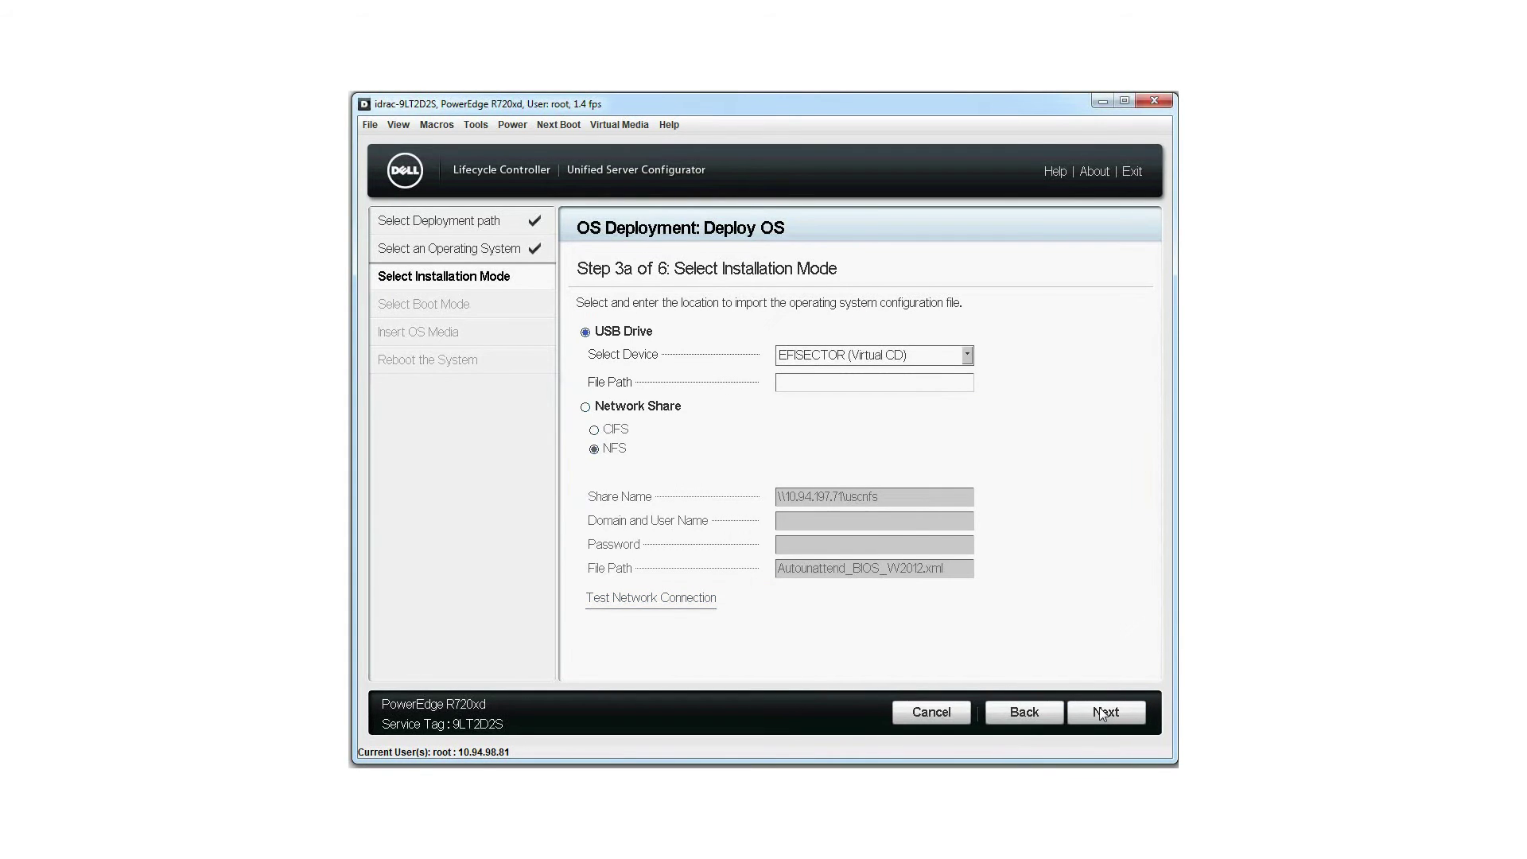
left_click(586, 408)
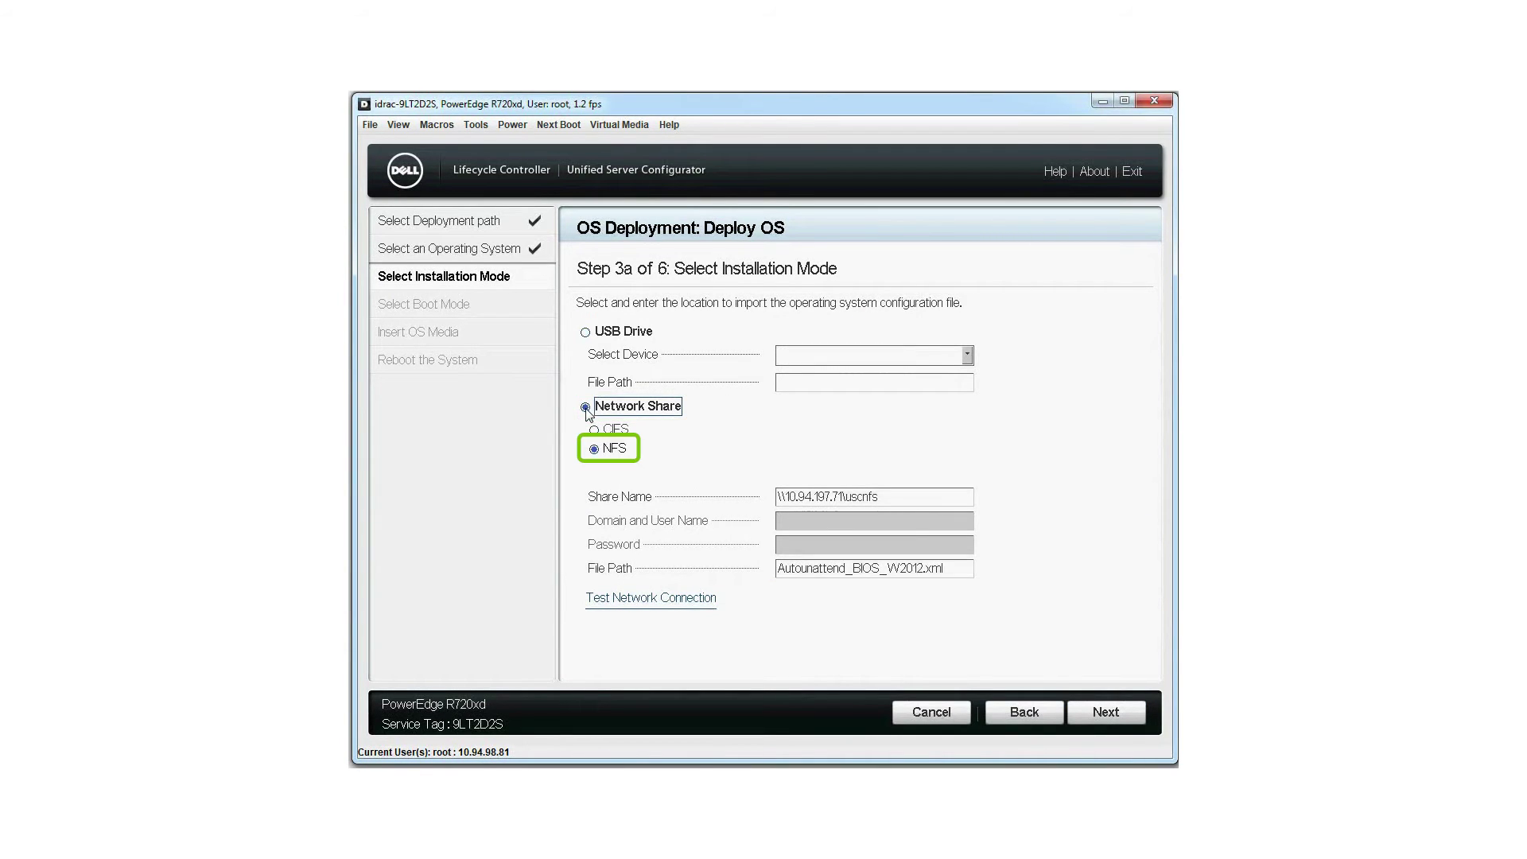
left_click(595, 448)
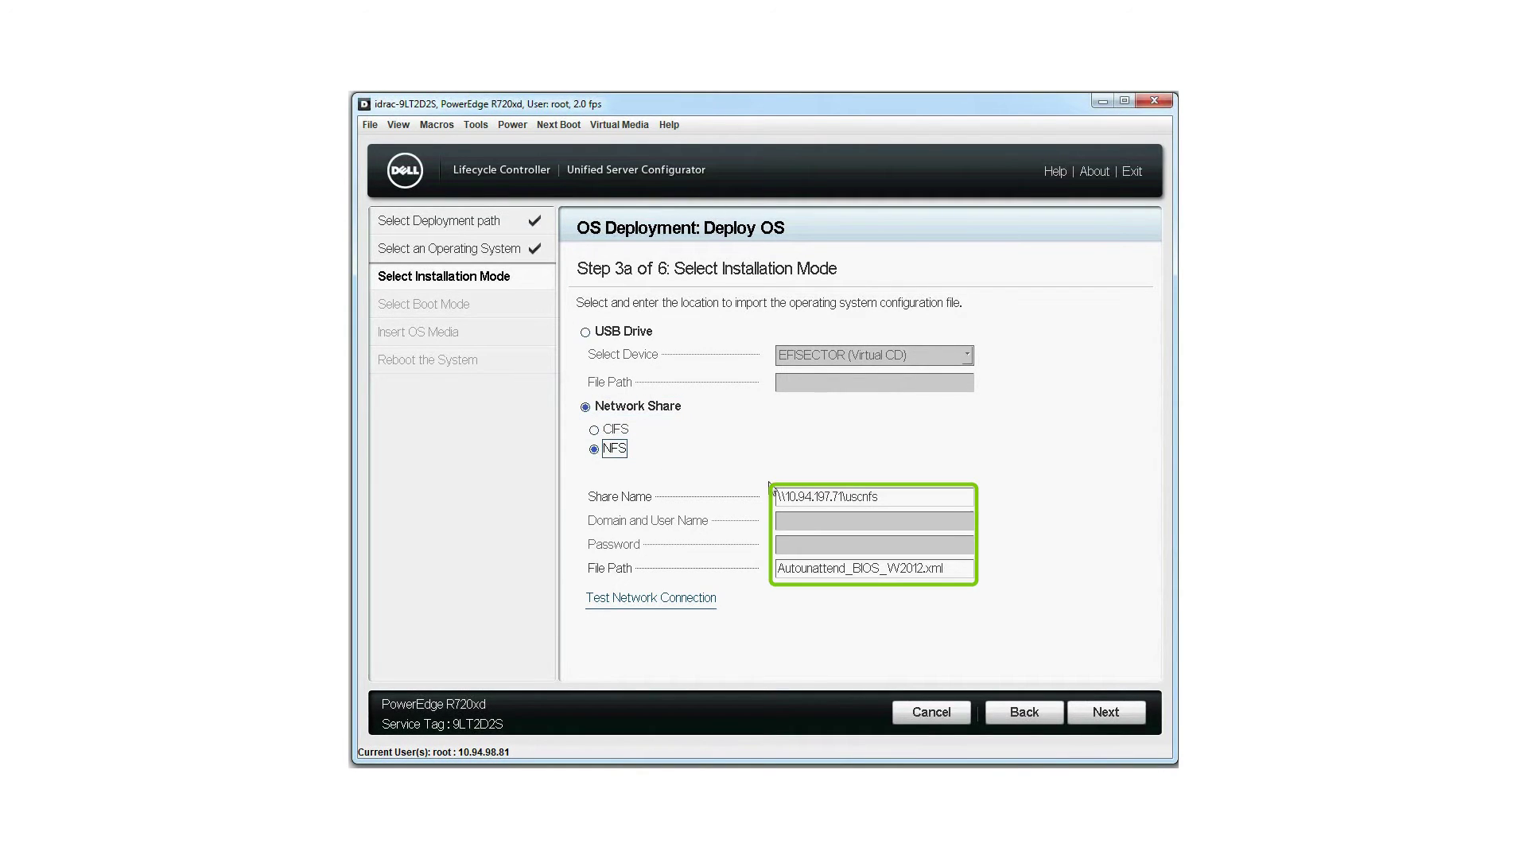
left_click(899, 496)
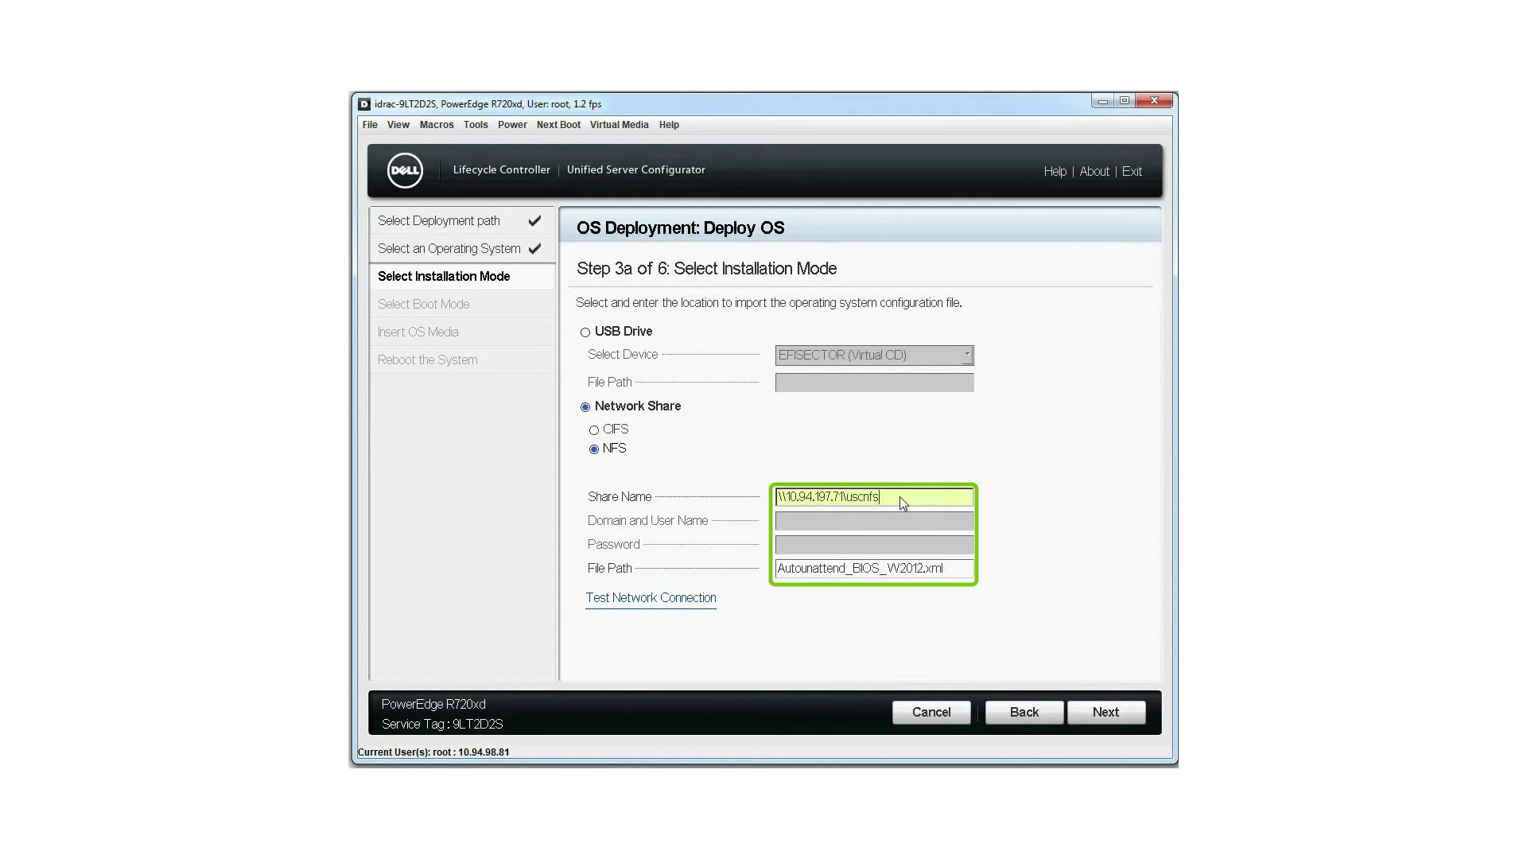
left_click(954, 570)
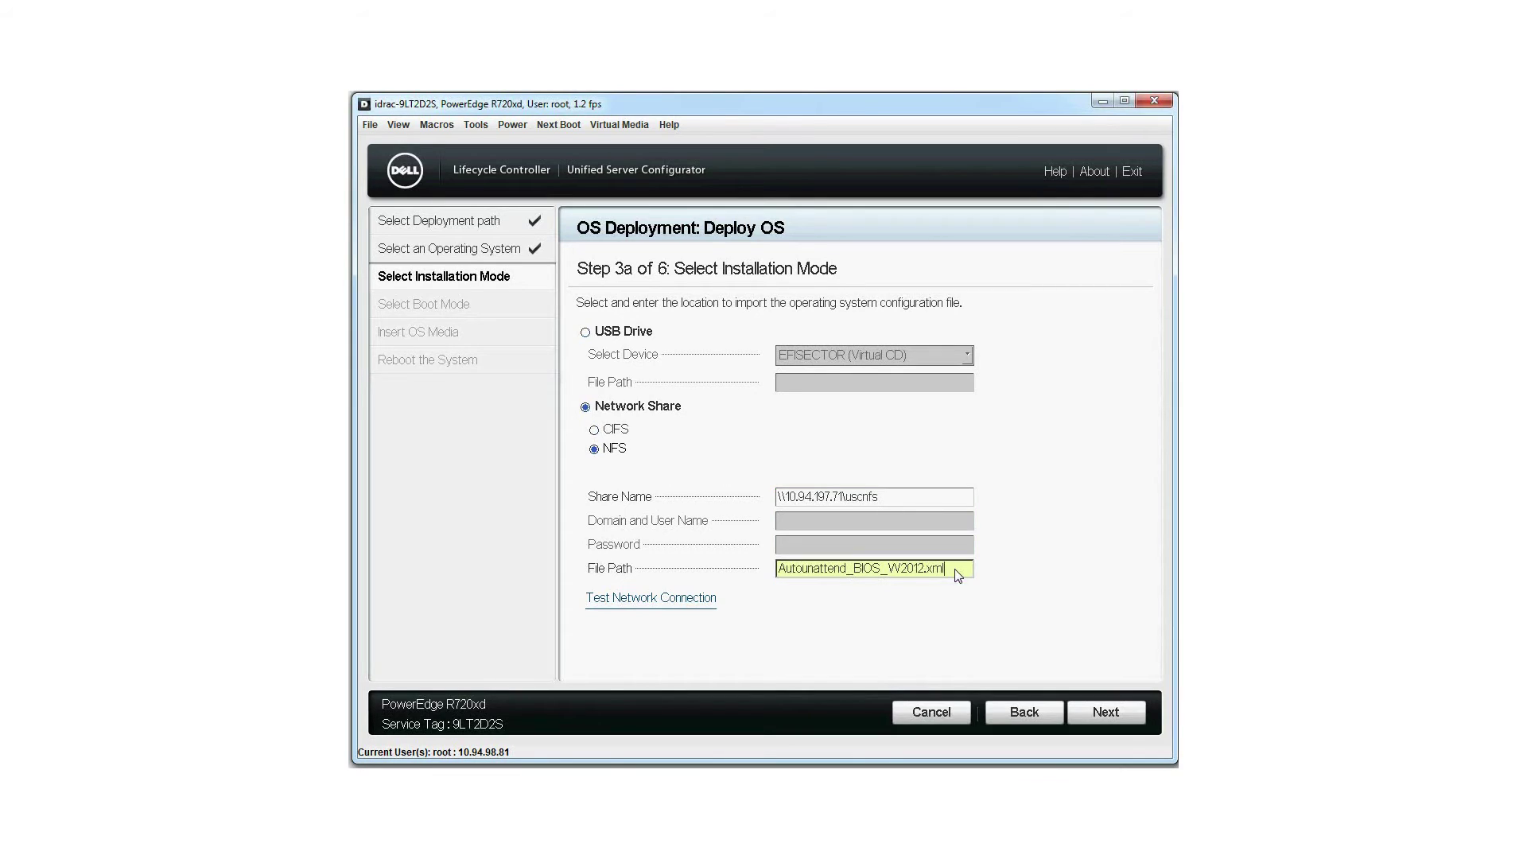
- Test the NFS share connection and dismiss the 0% packet loss success result
left_click(693, 597)
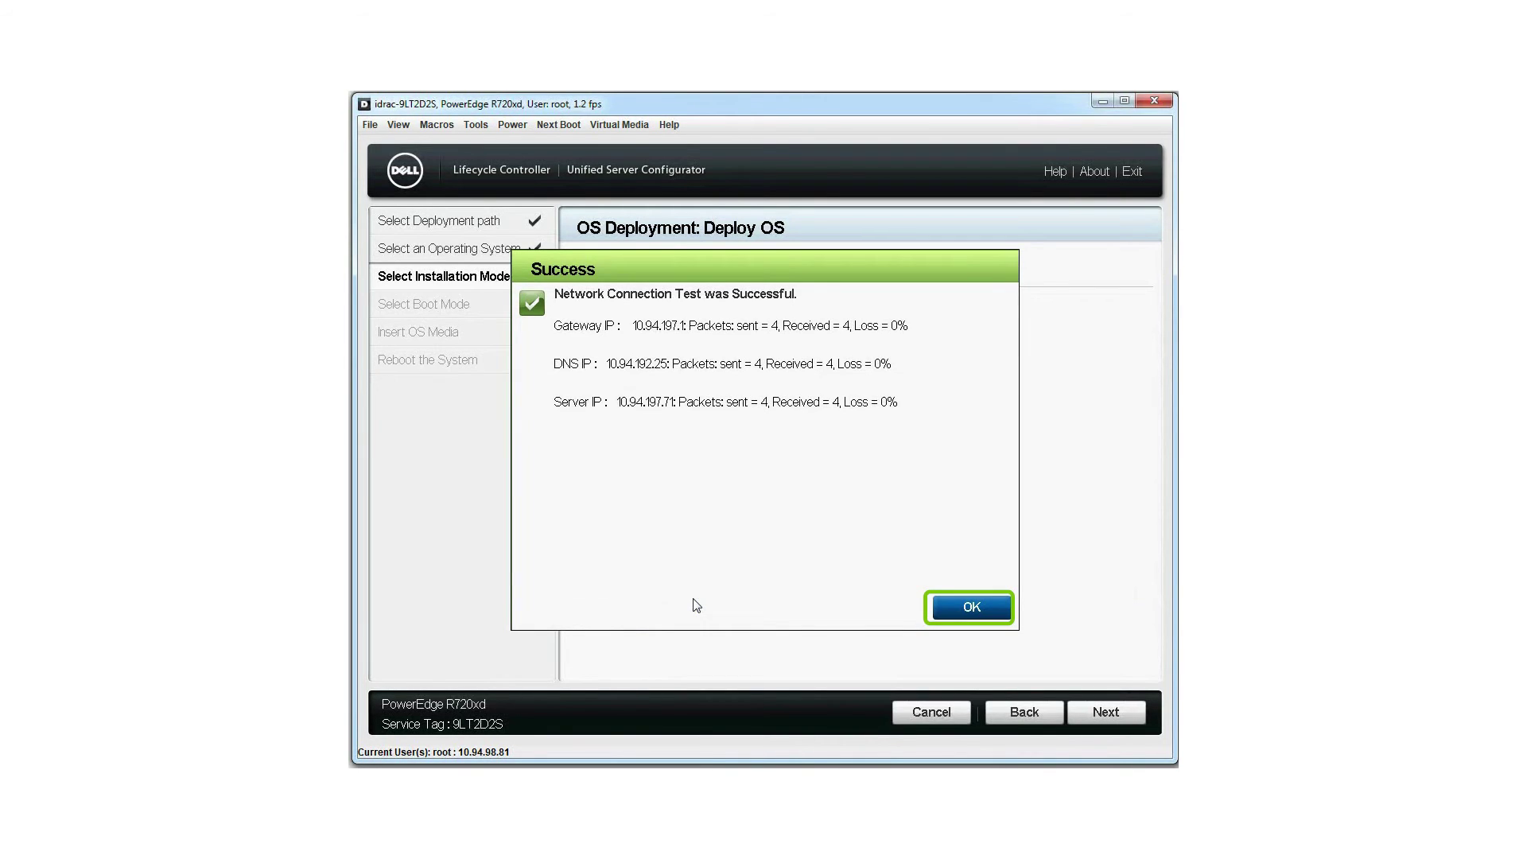
left_click(963, 614)
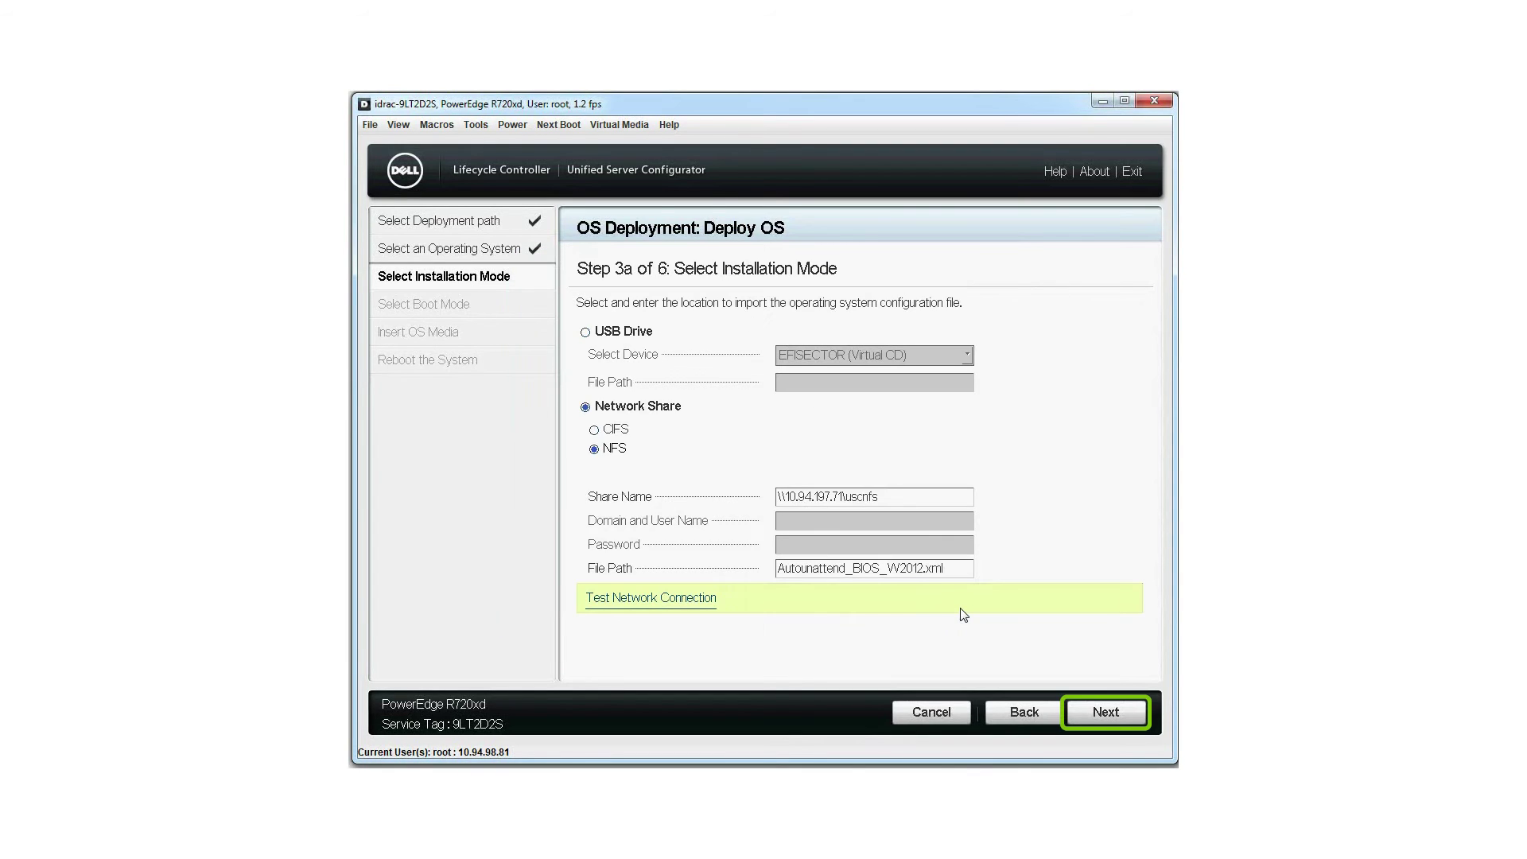
- Import the configuration file and acknowledge that it was verified and copied
left_click(1106, 713)
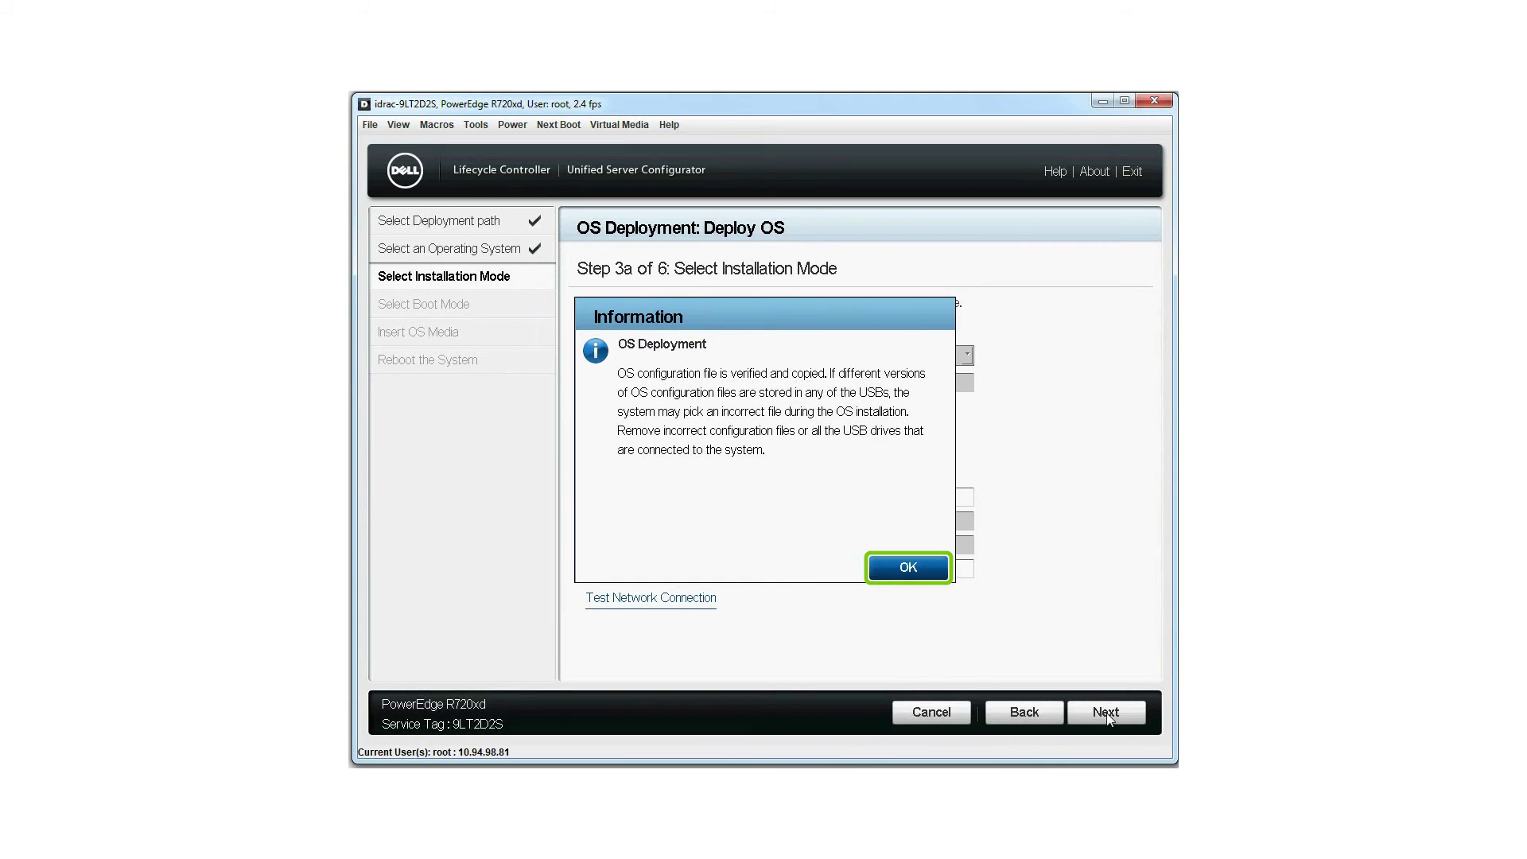
left_click(908, 567)
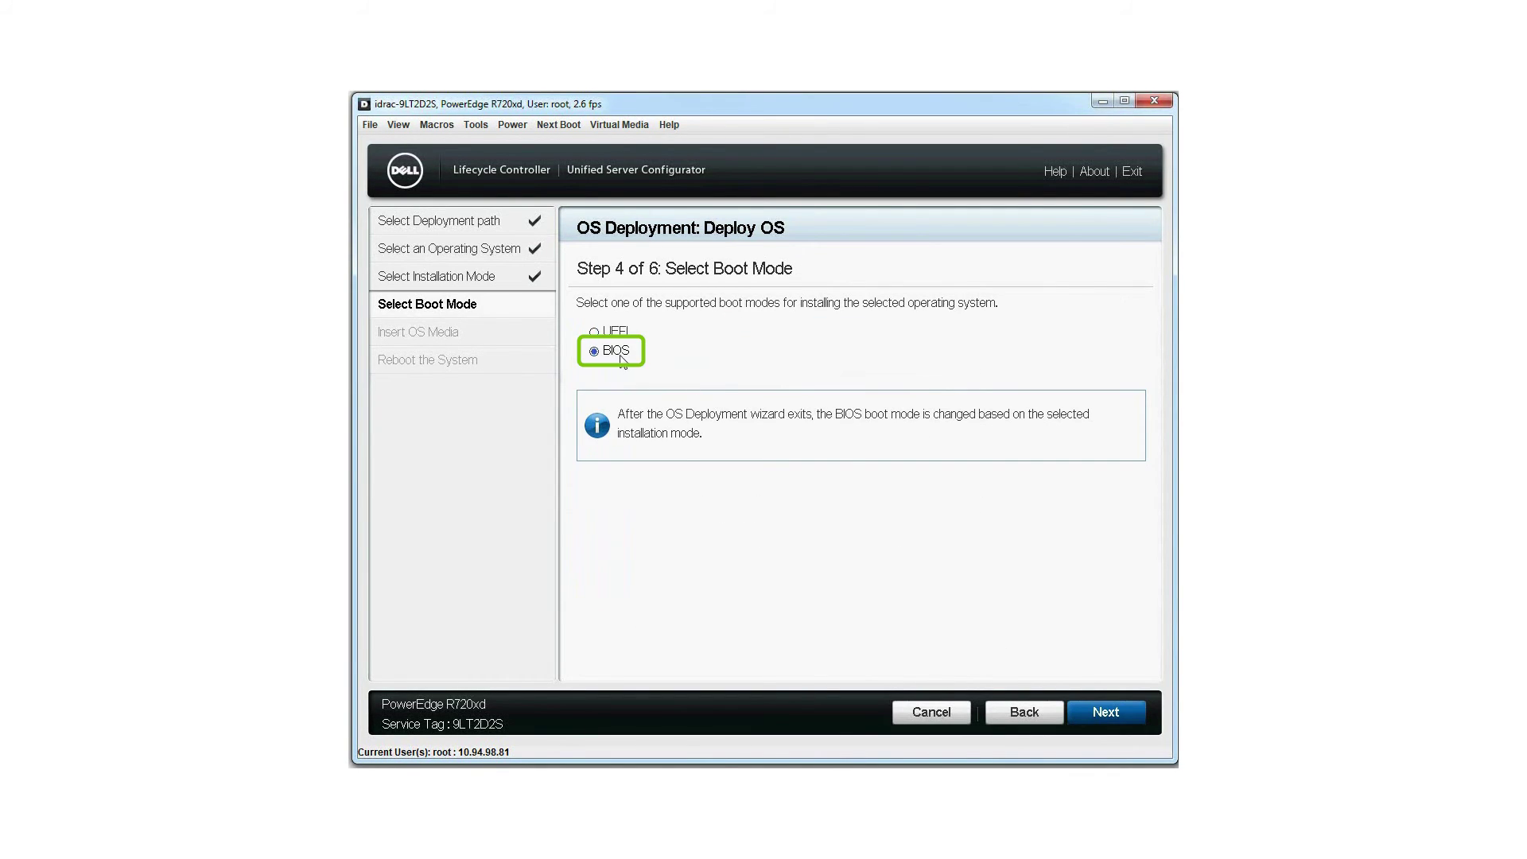
- Choose BIOS boot mode and advance past Insert OS Media to Step 5
left_click(597, 352)
left_click(1103, 712)
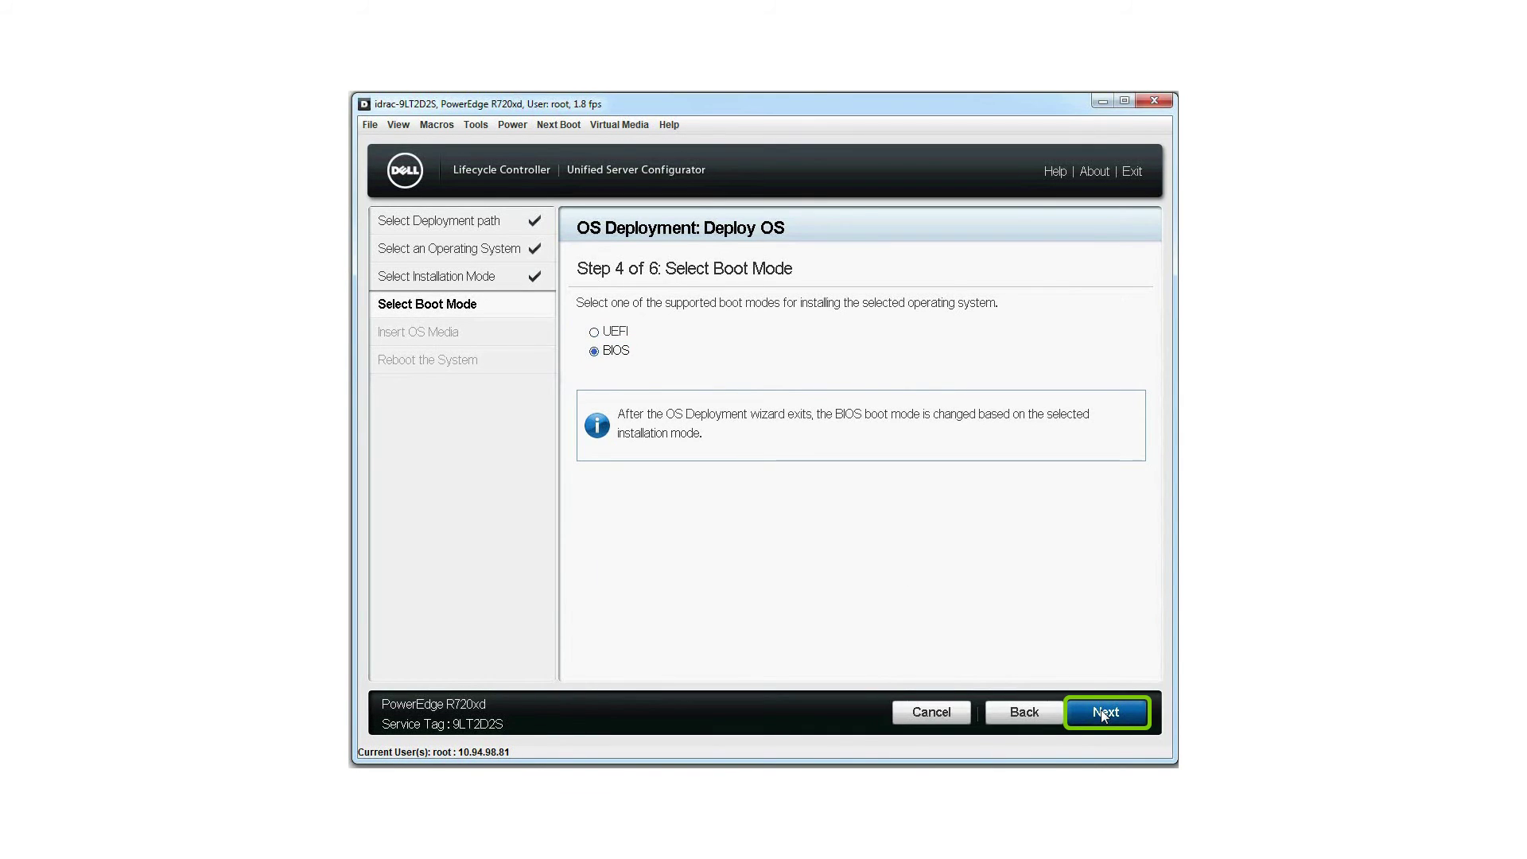
left_click(1103, 712)
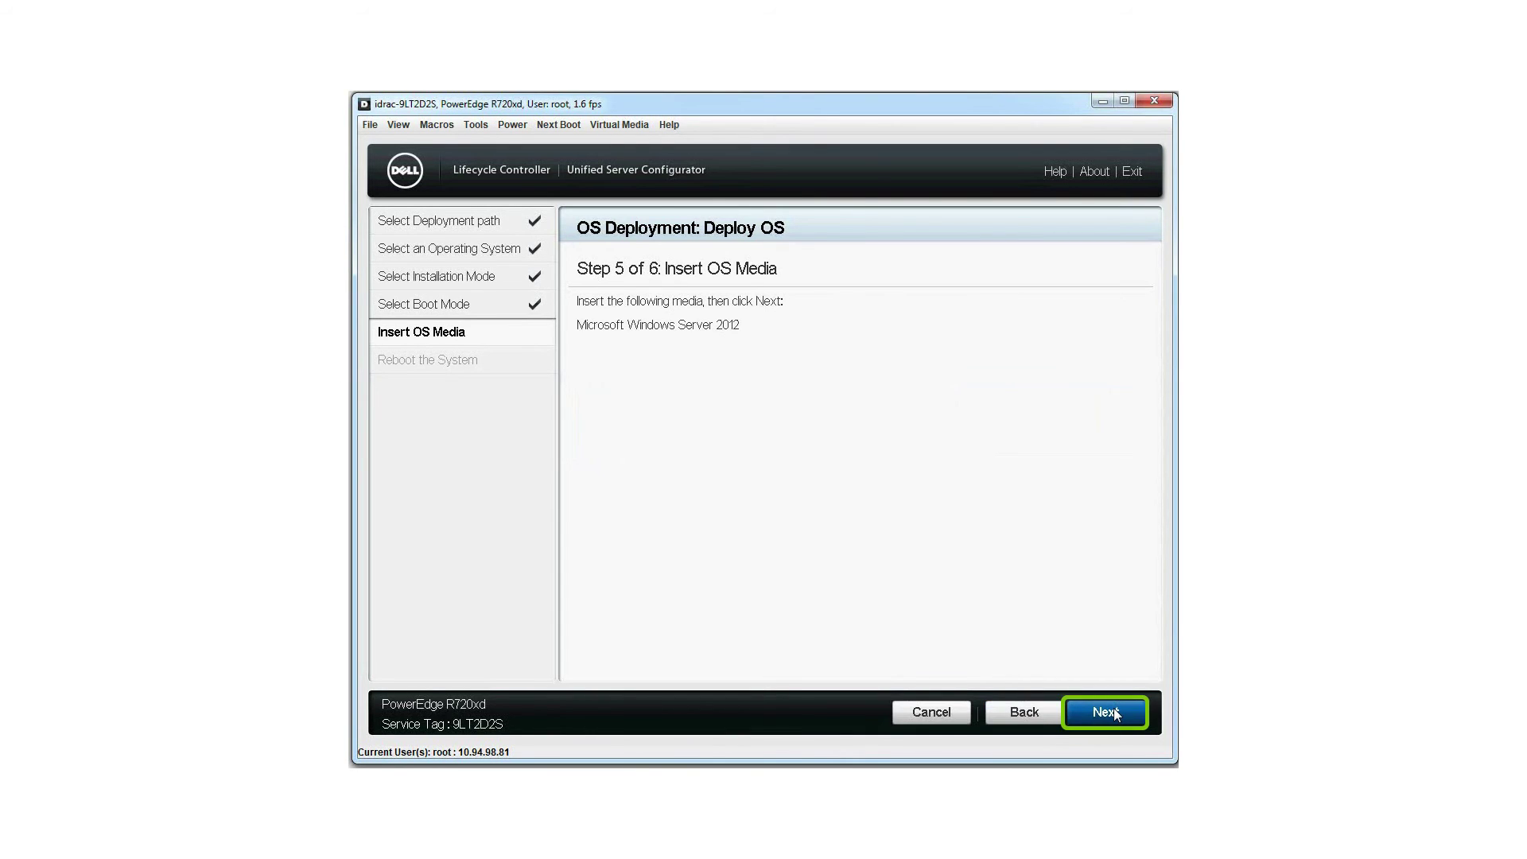
- Start validation of the mapped Windows Server 2012 OS media
left_click(1113, 710)
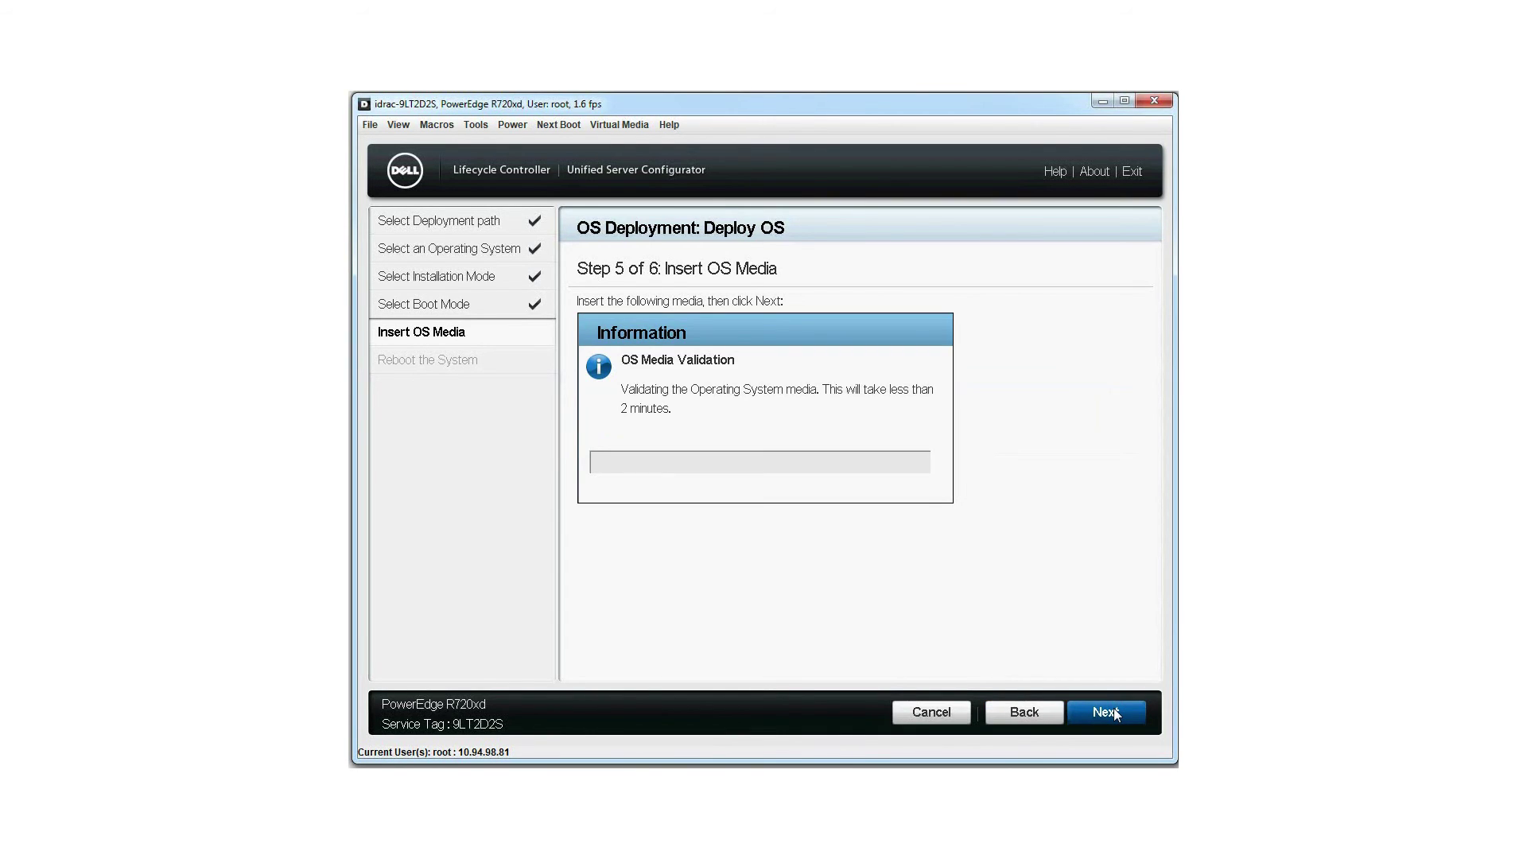